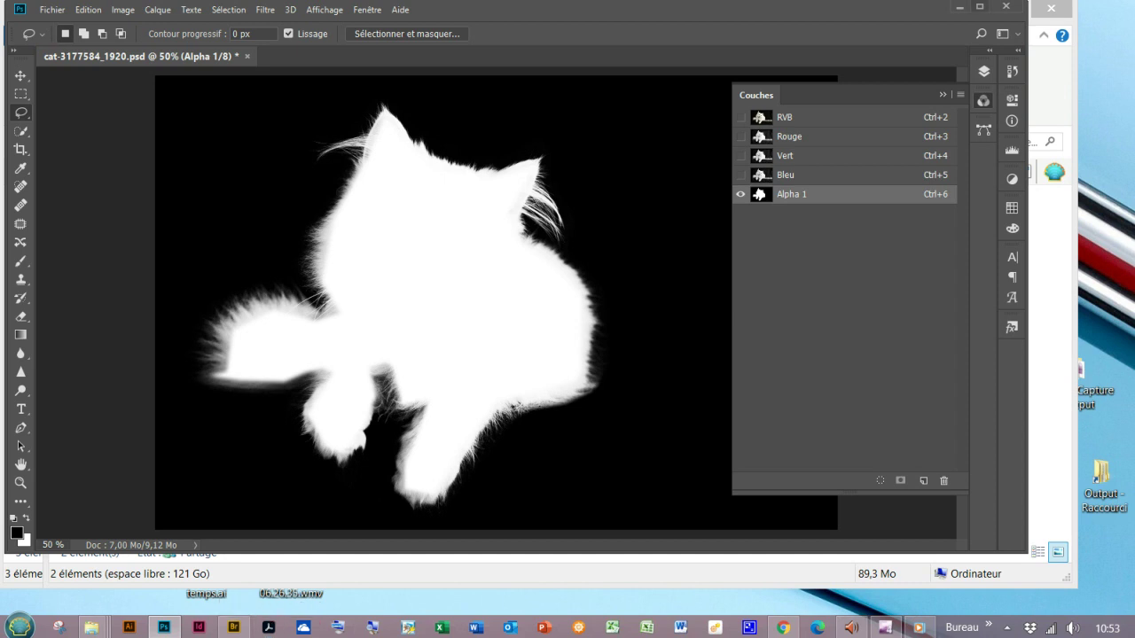
Maximize the Photoshop window showing cat-3177584_1920.psd's Alpha 1 channel
{"action": "key", "text": "super+Up"}
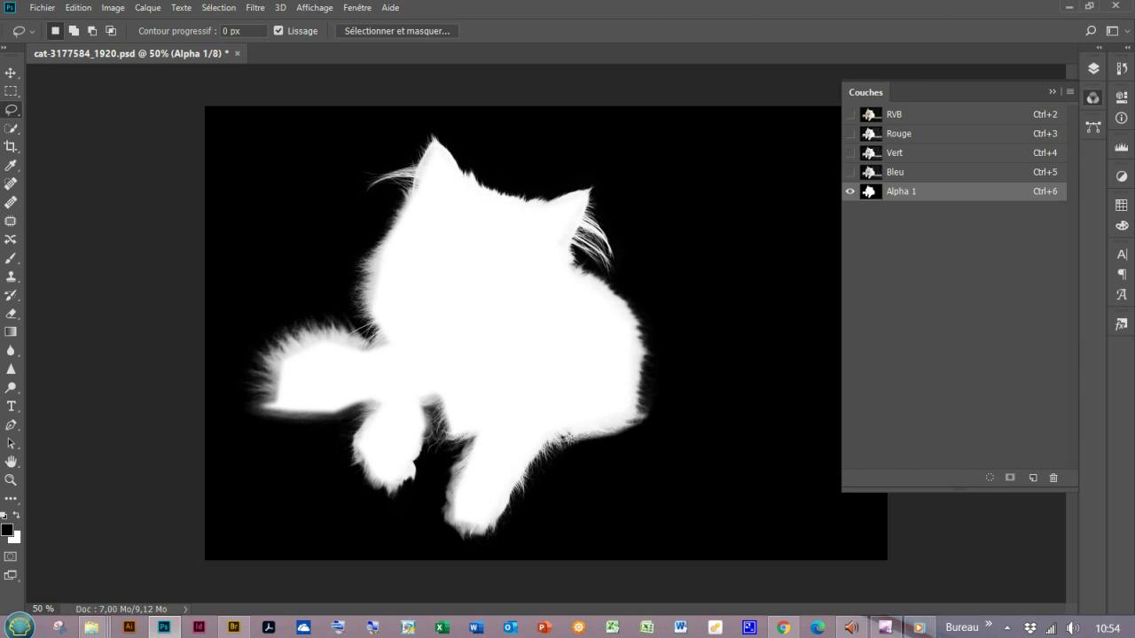
Select the Dodge tool (Outil Densité -) with Tons clairs range and 25% exposure
{"action": "left_click", "coordinate": [11, 387]}
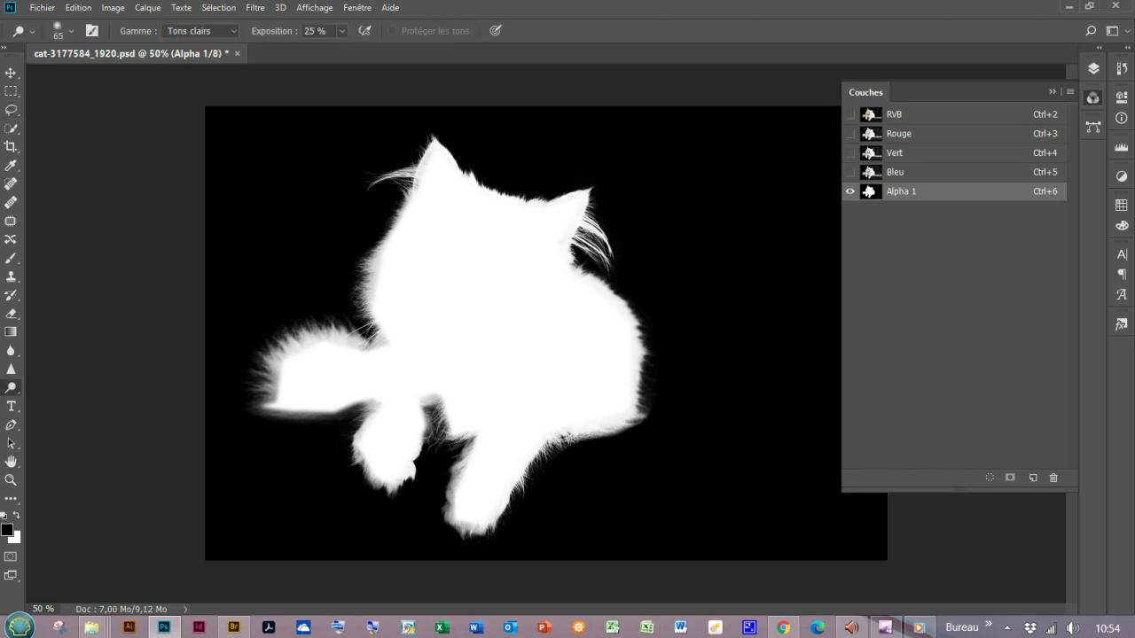
{"action": "right_click", "coordinate": [10, 388]}
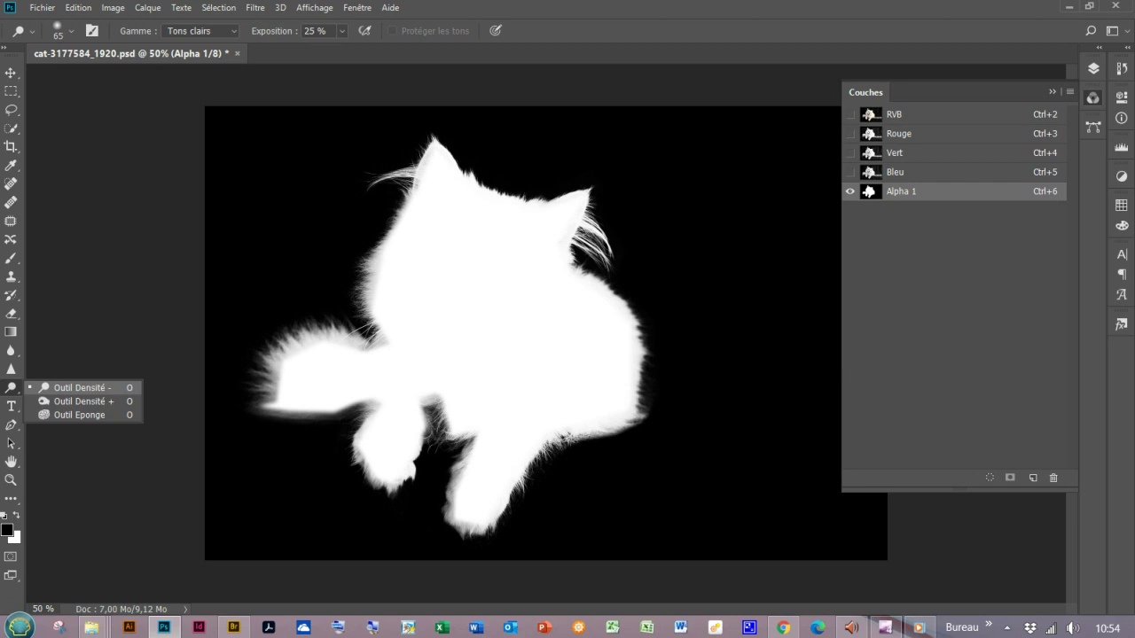
{"action": "left_click", "coordinate": [80, 387]}
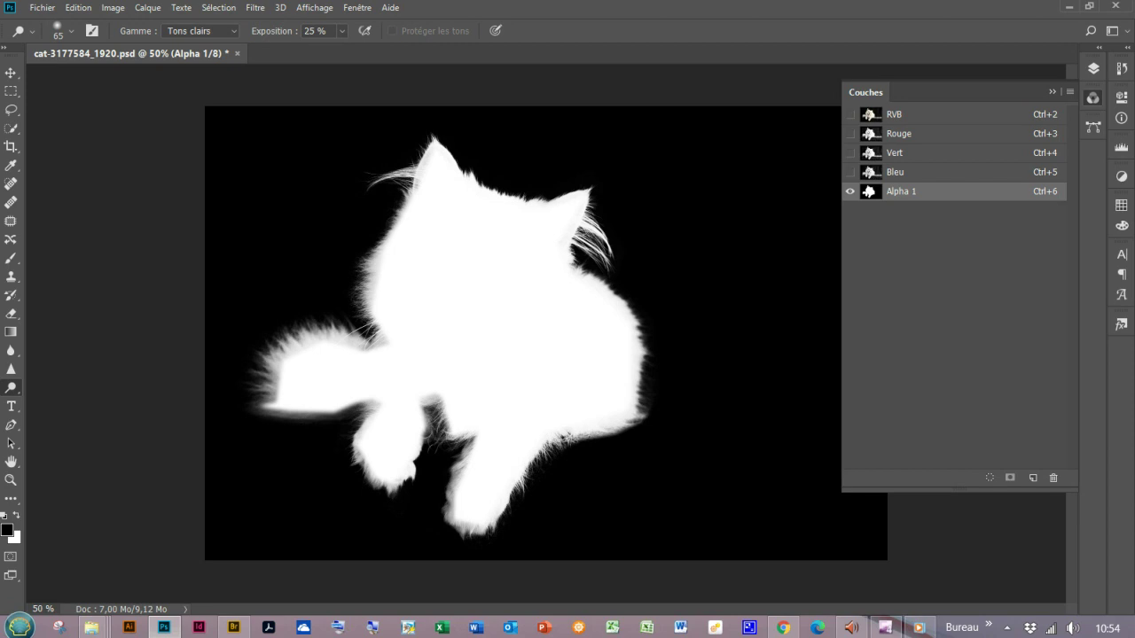
Shrink the Dodge brush to 49 px and lighten the tail's tip and lower edge
{"action": "right_click", "coordinate": [495, 333], "text": "alt"}
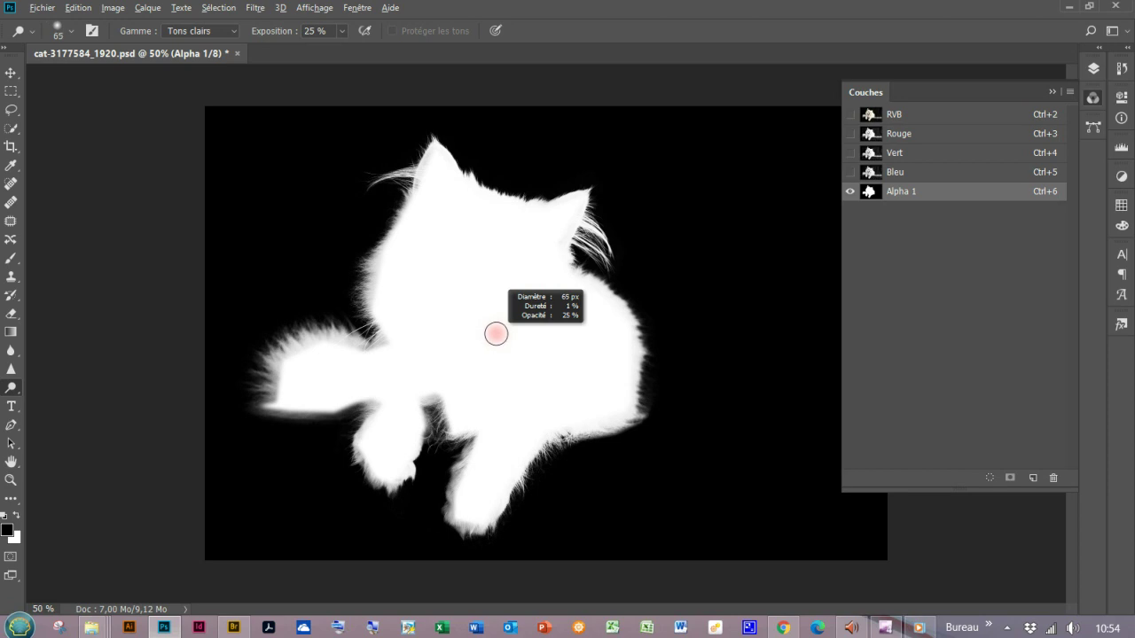
{"action": "mouse_move", "coordinate": [496, 334]}
{"action": "left_mouse_down"}
{"action": "mouse_move", "coordinate": [482, 334]}
{"action": "mouse_move", "coordinate": [507, 334]}
{"action": "left_mouse_up"}
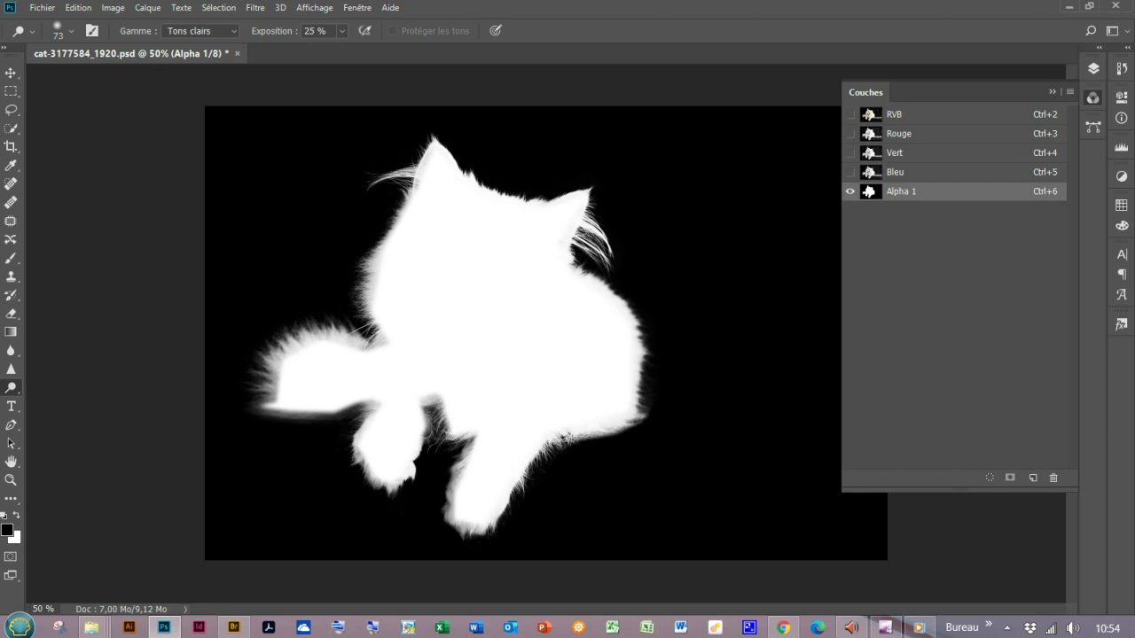
{"action": "mouse_move", "coordinate": [275, 395]}
{"action": "left_mouse_down"}
{"action": "mouse_move", "coordinate": [273, 364]}
{"action": "mouse_move", "coordinate": [310, 340]}
{"action": "mouse_move", "coordinate": [385, 335]}
{"action": "mouse_move", "coordinate": [381, 346]}
{"action": "left_mouse_up"}
{"action": "left_click_drag", "start_coordinate": [333, 413], "coordinate": [284, 412]}
{"action": "mouse_move", "coordinate": [376, 401]}
{"action": "left_mouse_down"}
{"action": "mouse_move", "coordinate": [368, 424]}
{"action": "mouse_move", "coordinate": [376, 415]}
{"action": "left_mouse_up"}
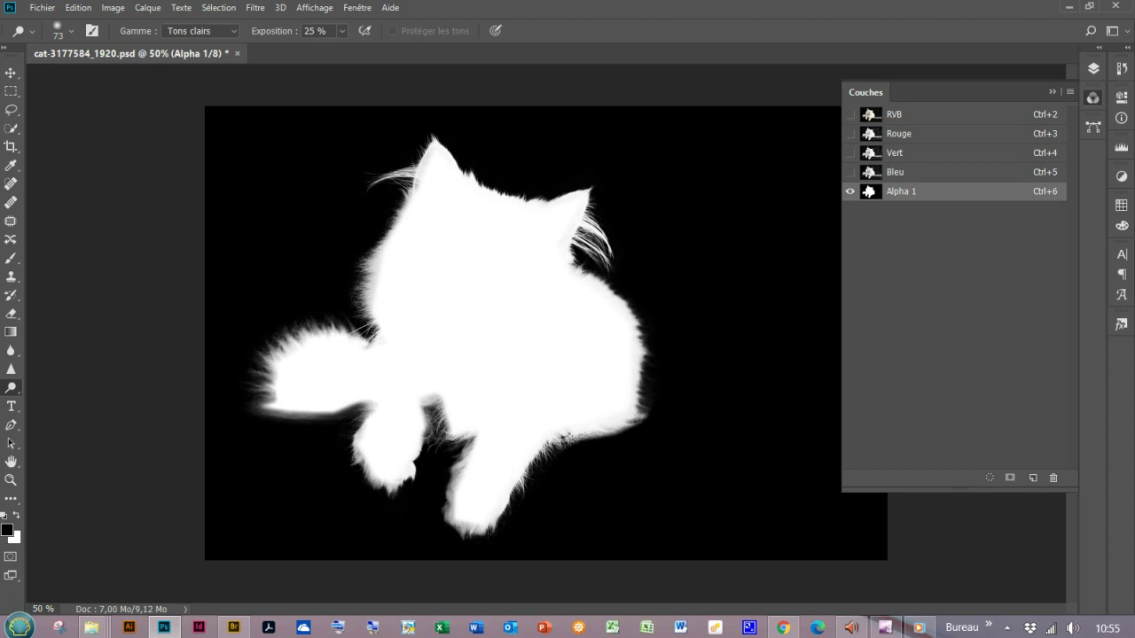
{"action": "mouse_move", "coordinate": [273, 371]}
{"action": "left_mouse_down"}
{"action": "mouse_move", "coordinate": [273, 410]}
{"action": "mouse_move", "coordinate": [282, 342]}
{"action": "left_mouse_up"}
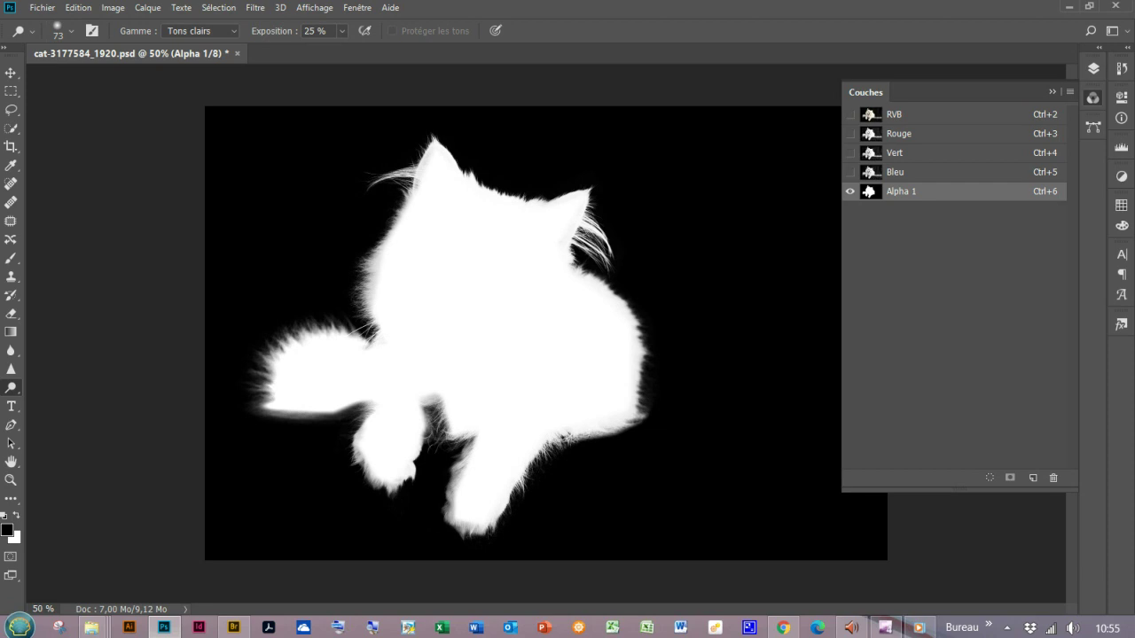
Lighten the fur edges along the cat's left side, head and lower right
{"action": "left_click_drag", "start_coordinate": [369, 316], "coordinate": [375, 257]}
{"action": "left_click_drag", "start_coordinate": [365, 298], "coordinate": [415, 187]}
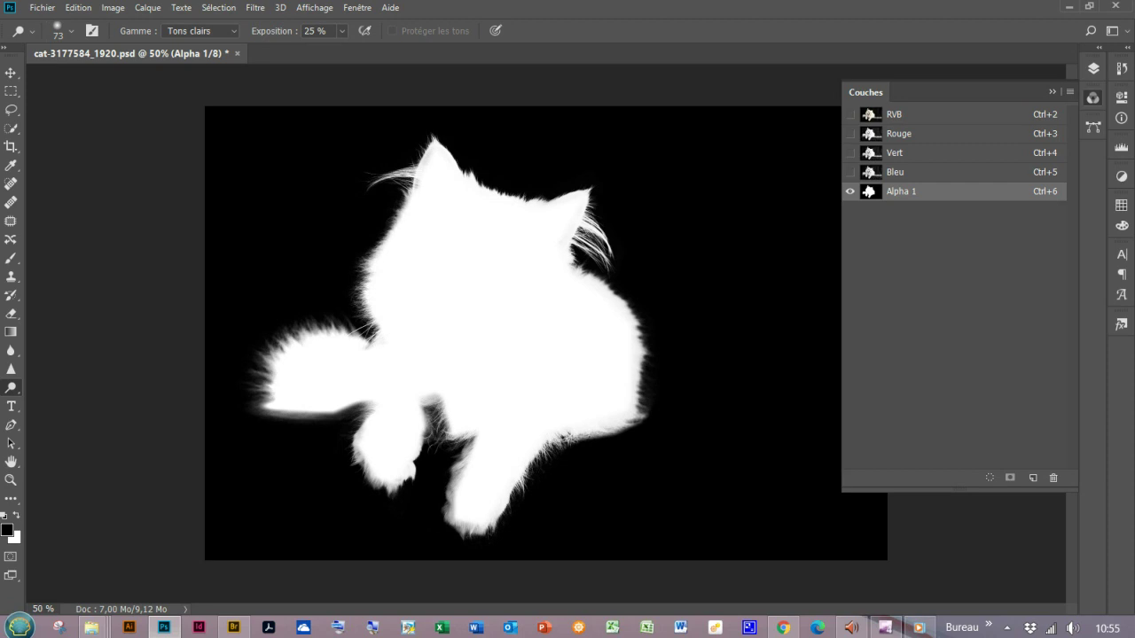
{"action": "left_click_drag", "start_coordinate": [401, 225], "coordinate": [424, 161]}
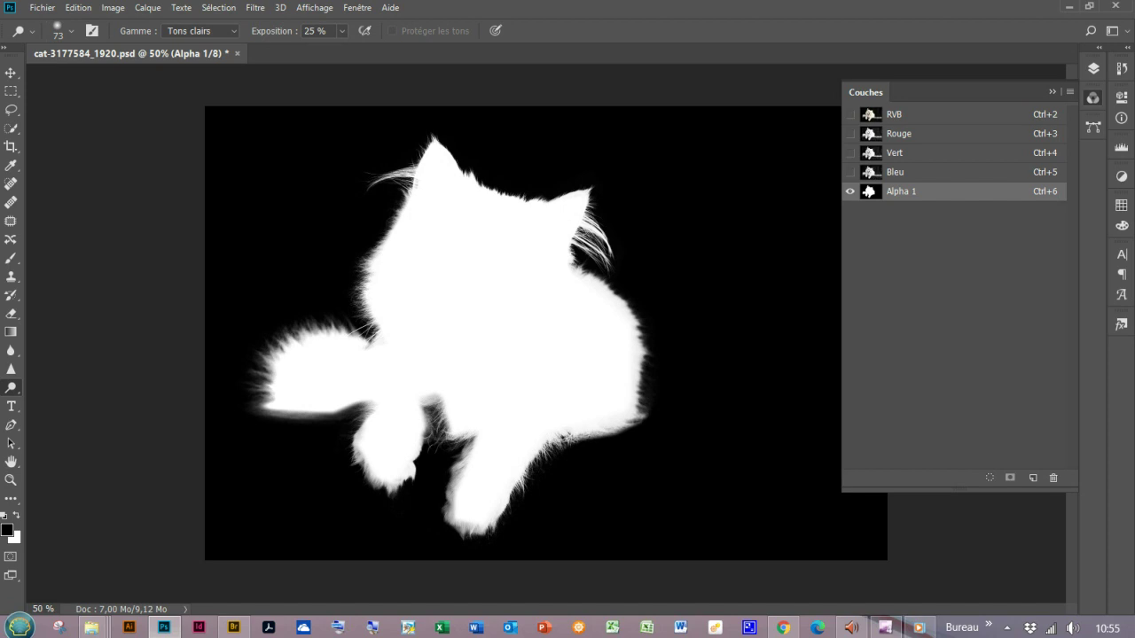
{"action": "left_click", "coordinate": [558, 436]}
{"action": "mouse_move", "coordinate": [584, 435]}
{"action": "left_mouse_down"}
{"action": "mouse_move", "coordinate": [624, 428]}
{"action": "mouse_move", "coordinate": [558, 437]}
{"action": "left_mouse_up"}
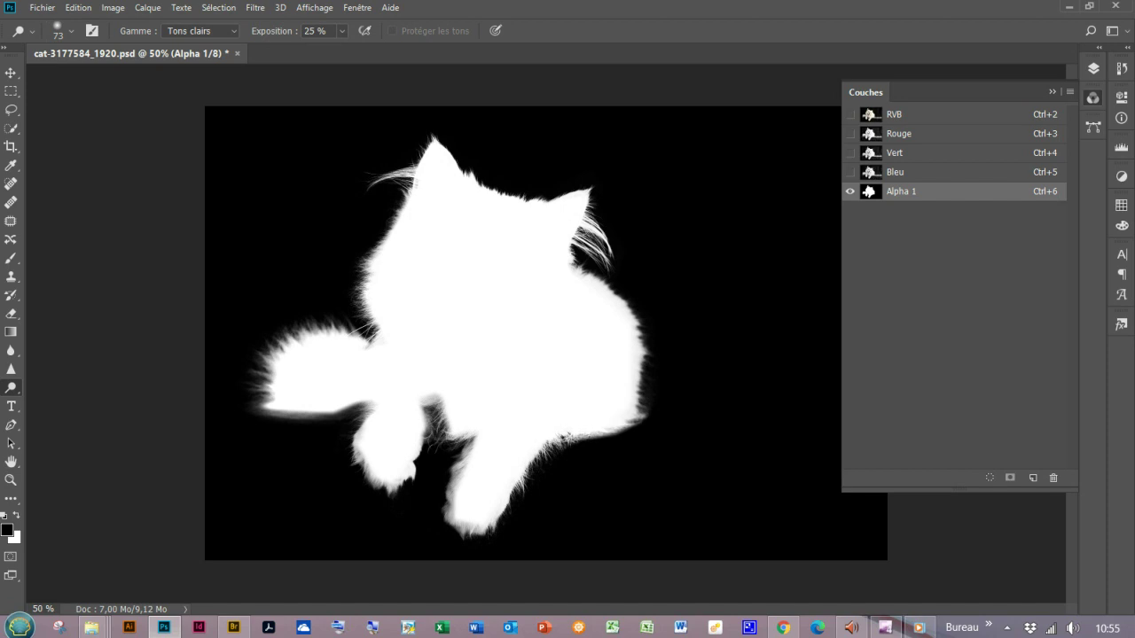
Lighten the fur around the legs, paws and right body edge
{"action": "mouse_move", "coordinate": [436, 404]}
{"action": "left_mouse_down"}
{"action": "mouse_move", "coordinate": [429, 420]}
{"action": "mouse_move", "coordinate": [471, 462]}
{"action": "mouse_move", "coordinate": [459, 488]}
{"action": "left_mouse_up"}
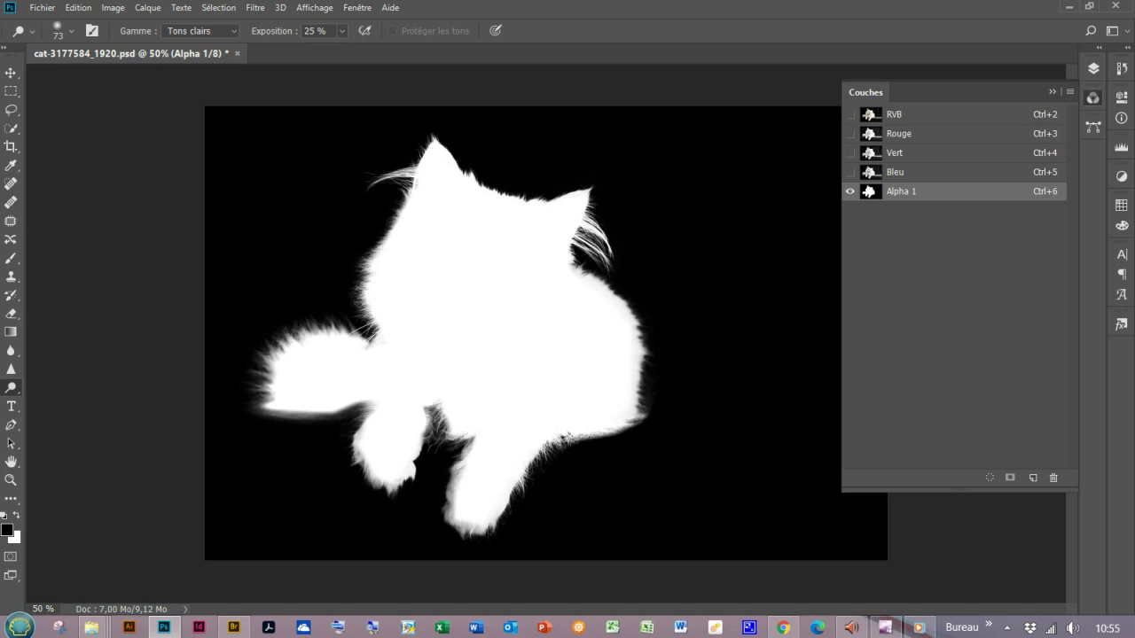
{"action": "mouse_move", "coordinate": [459, 449]}
{"action": "left_mouse_down"}
{"action": "mouse_move", "coordinate": [449, 523]}
{"action": "mouse_move", "coordinate": [486, 525]}
{"action": "left_mouse_up"}
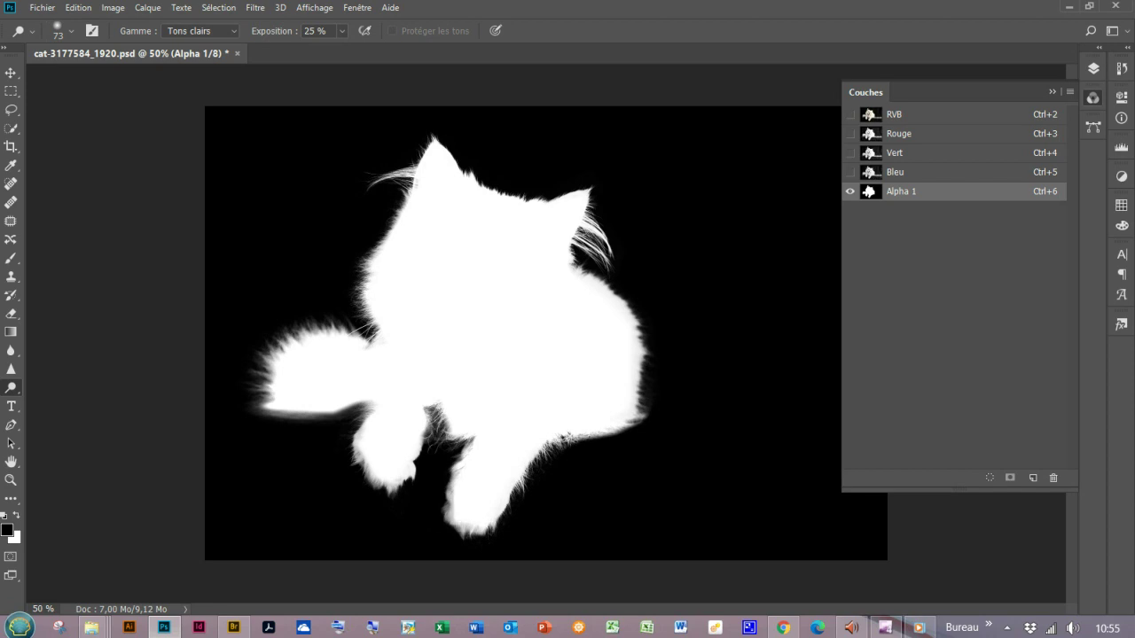
{"action": "mouse_move", "coordinate": [467, 442]}
{"action": "left_mouse_down"}
{"action": "mouse_move", "coordinate": [451, 509]}
{"action": "mouse_move", "coordinate": [469, 529]}
{"action": "mouse_move", "coordinate": [455, 536]}
{"action": "mouse_move", "coordinate": [456, 456]}
{"action": "mouse_move", "coordinate": [449, 519]}
{"action": "left_mouse_up"}
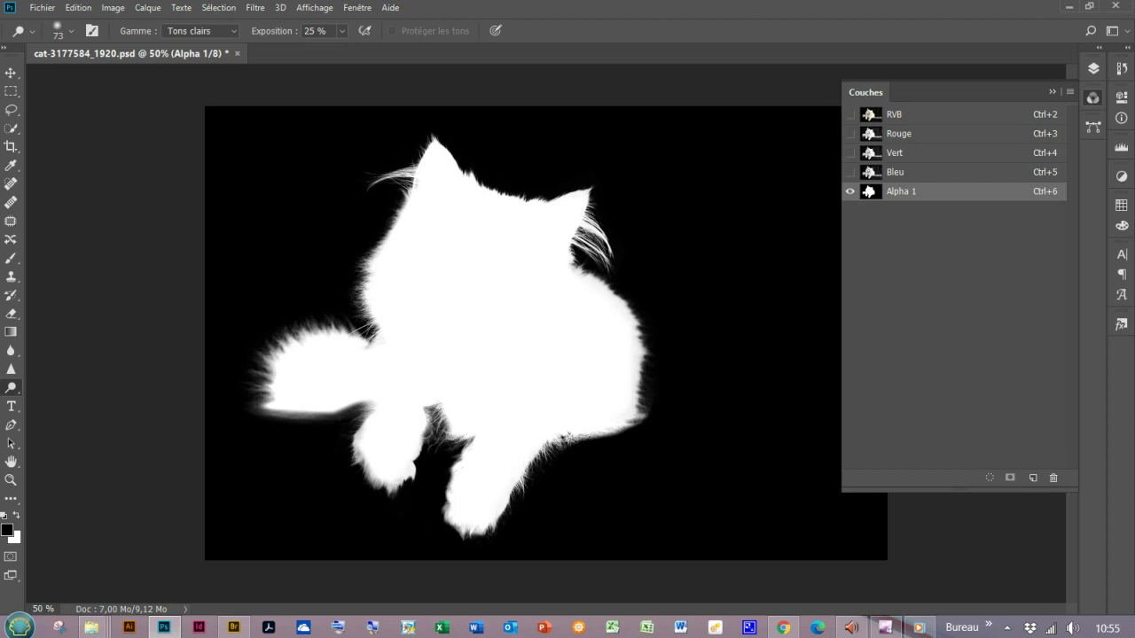
{"action": "mouse_move", "coordinate": [514, 479]}
{"action": "left_mouse_down"}
{"action": "mouse_move", "coordinate": [496, 525]}
{"action": "mouse_move", "coordinate": [461, 532]}
{"action": "left_mouse_up"}
{"action": "left_click_drag", "start_coordinate": [535, 444], "coordinate": [535, 475]}
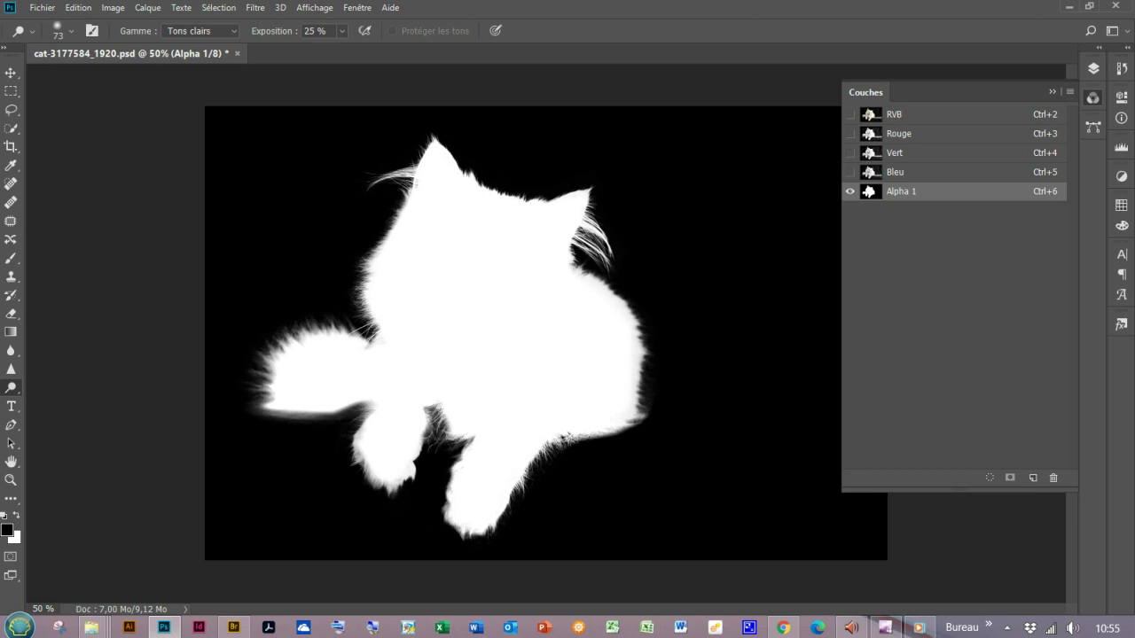
{"action": "left_click_drag", "start_coordinate": [451, 514], "coordinate": [452, 525]}
{"action": "mouse_move", "coordinate": [360, 454]}
{"action": "left_mouse_down"}
{"action": "mouse_move", "coordinate": [360, 468]}
{"action": "mouse_move", "coordinate": [394, 491]}
{"action": "mouse_move", "coordinate": [357, 463]}
{"action": "left_mouse_up"}
{"action": "mouse_move", "coordinate": [370, 403]}
{"action": "left_mouse_down"}
{"action": "mouse_move", "coordinate": [358, 453]}
{"action": "mouse_move", "coordinate": [383, 487]}
{"action": "left_mouse_up"}
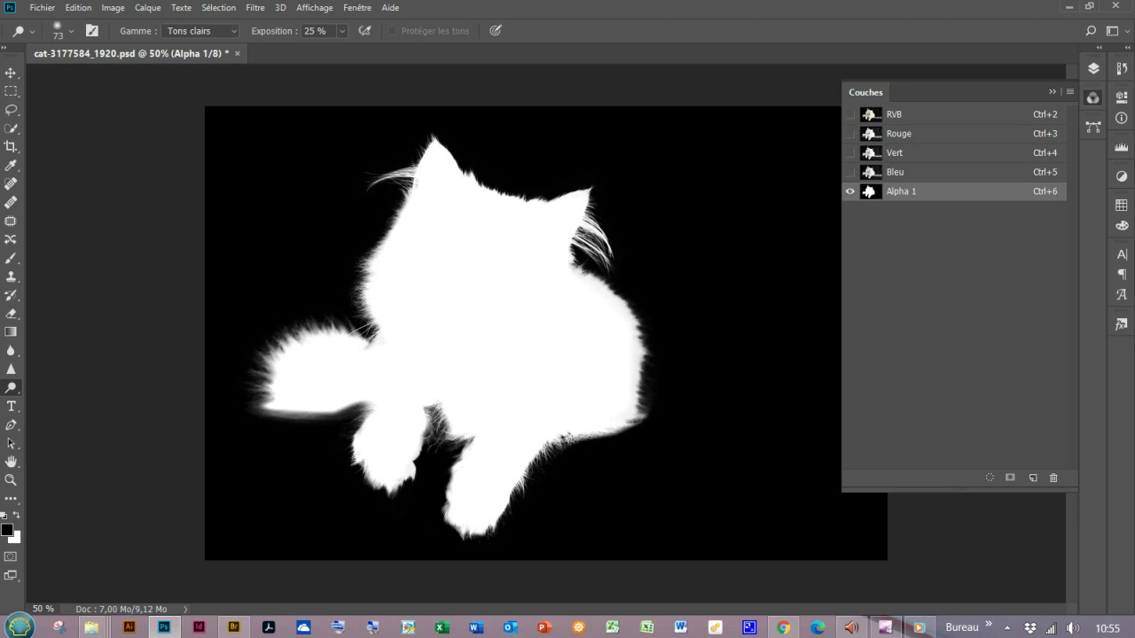
{"action": "left_click_drag", "start_coordinate": [633, 415], "coordinate": [639, 308]}
{"action": "mouse_move", "coordinate": [317, 411]}
{"action": "left_mouse_down"}
{"action": "mouse_move", "coordinate": [343, 411]}
{"action": "mouse_move", "coordinate": [303, 415]}
{"action": "left_mouse_up"}
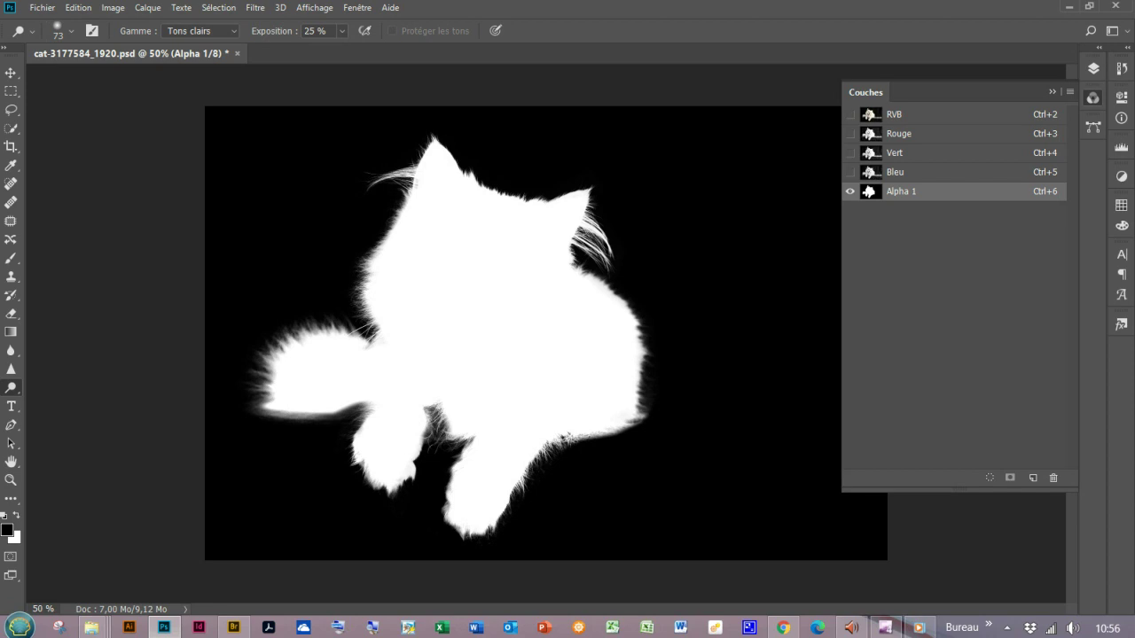
Switch to the Burn tool with the range set to Tons foncés
{"action": "right_click", "coordinate": [11, 387]}
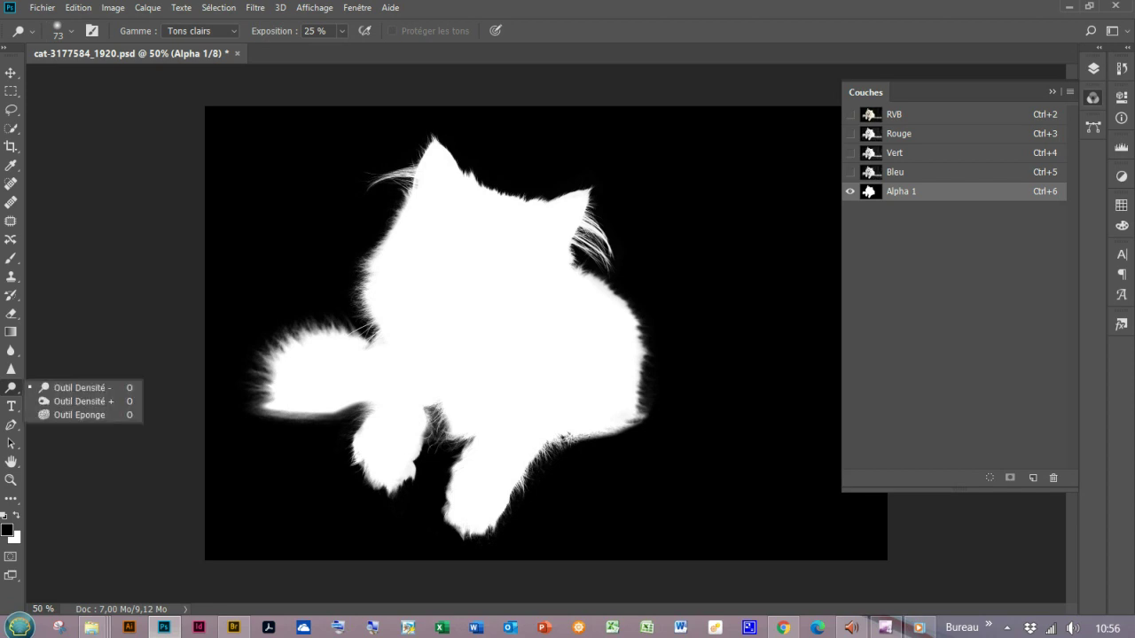
{"action": "left_click", "coordinate": [71, 400]}
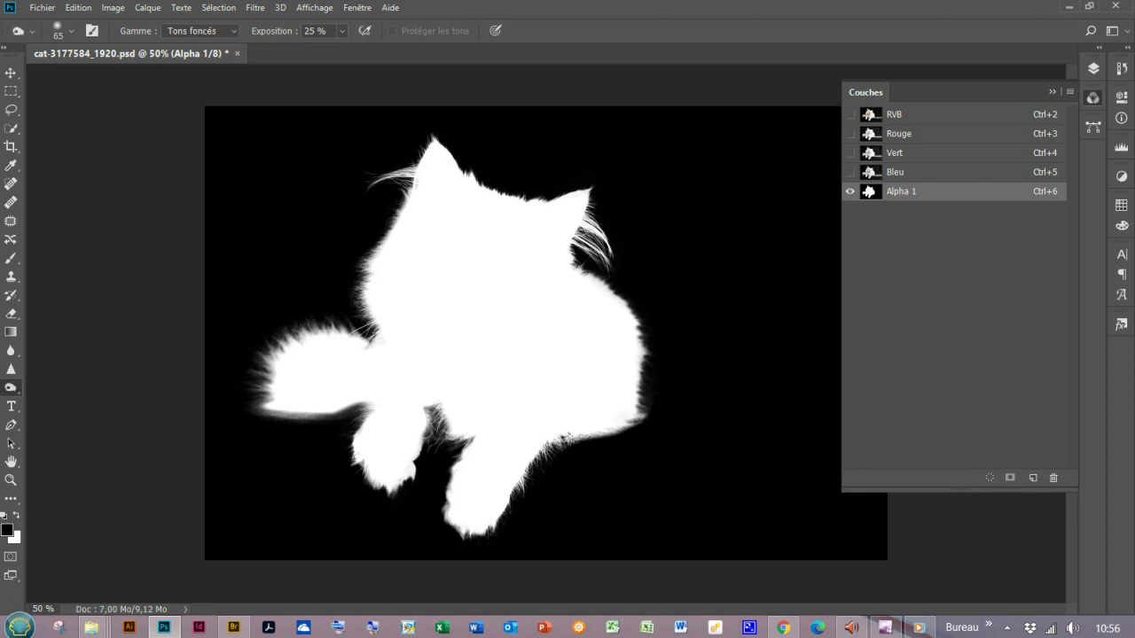
{"action": "left_click", "coordinate": [202, 30]}
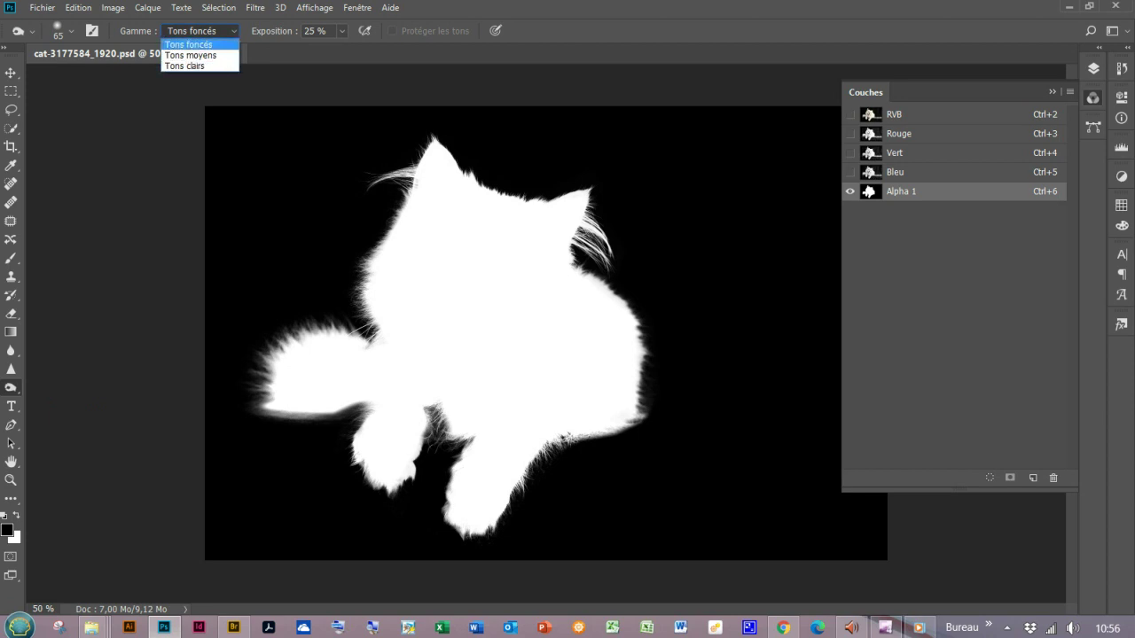
{"action": "left_click", "coordinate": [188, 44]}
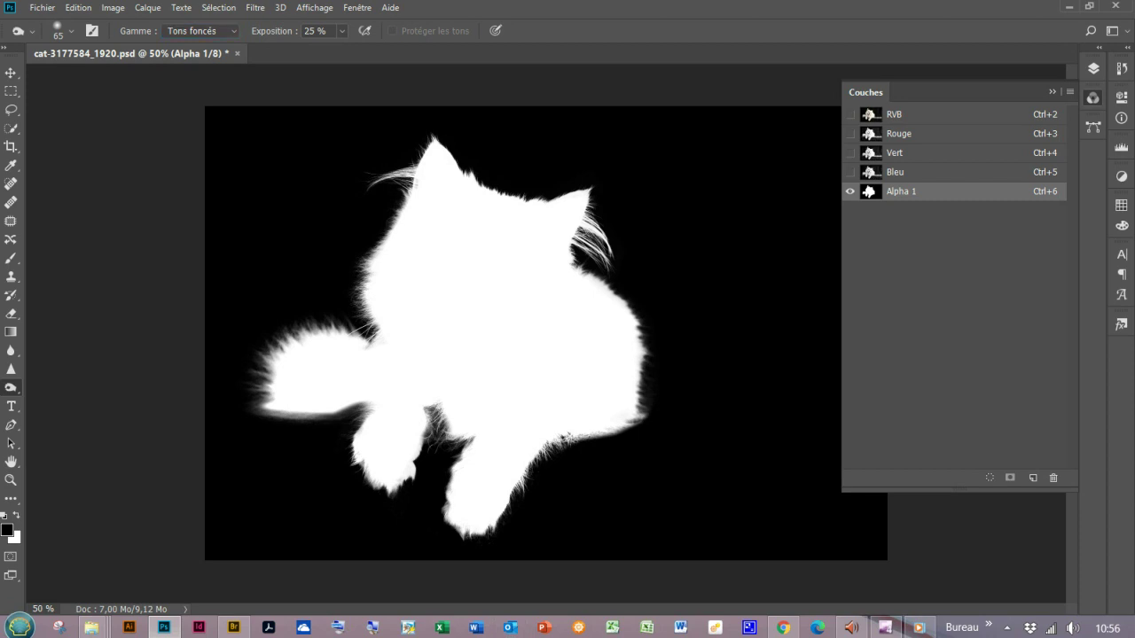
Darken the mask edges along the foreleg, tail, head, right ear and body
{"action": "left_click_drag", "start_coordinate": [525, 478], "coordinate": [509, 510]}
{"action": "left_click_drag", "start_coordinate": [253, 359], "coordinate": [252, 408]}
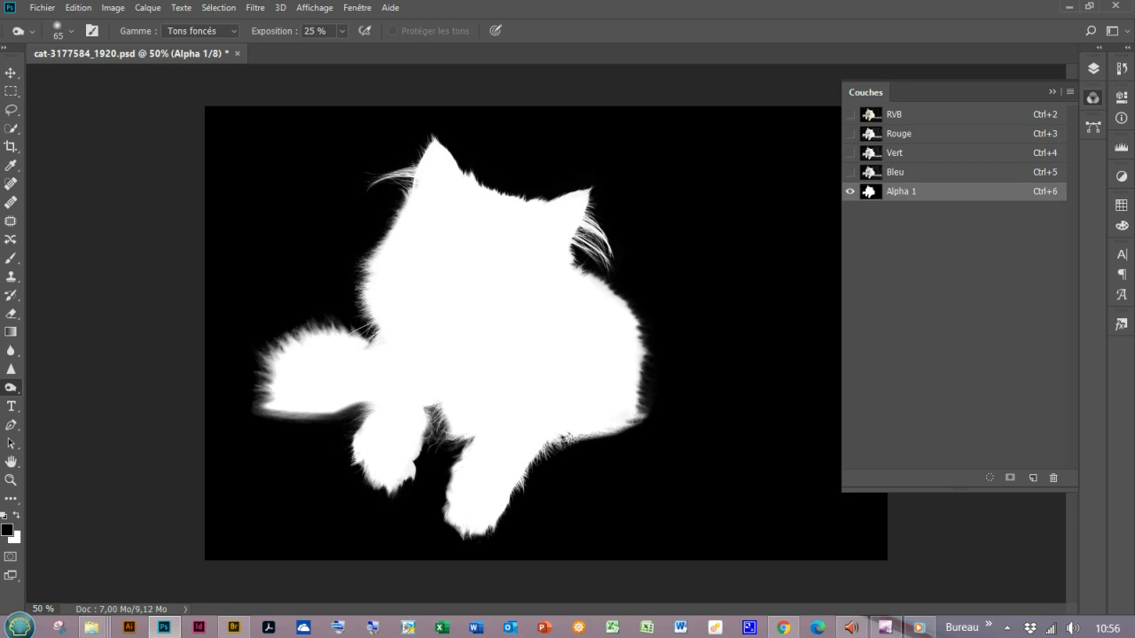
{"action": "left_click_drag", "start_coordinate": [273, 337], "coordinate": [360, 257]}
{"action": "left_click_drag", "start_coordinate": [397, 216], "coordinate": [404, 187]}
{"action": "left_click_drag", "start_coordinate": [585, 201], "coordinate": [590, 188]}
{"action": "left_click_drag", "start_coordinate": [649, 401], "coordinate": [646, 415]}
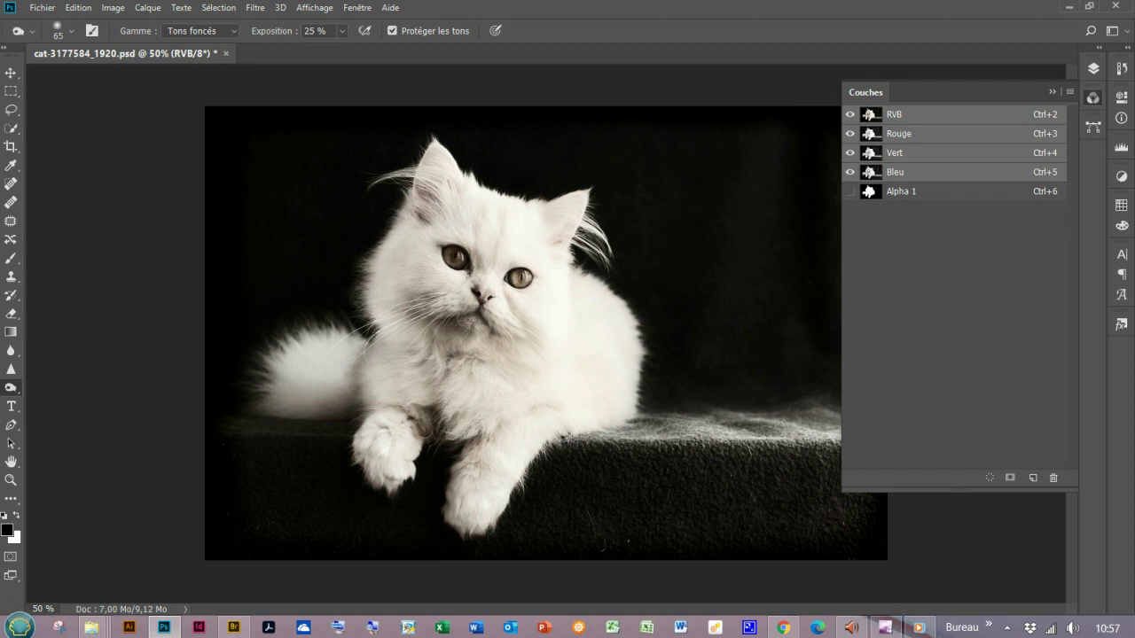
Load Alpha 1 as a selection and open Sélectionner et masquer via the Lasso tool
{"action": "key", "text": "ctrl+h"}
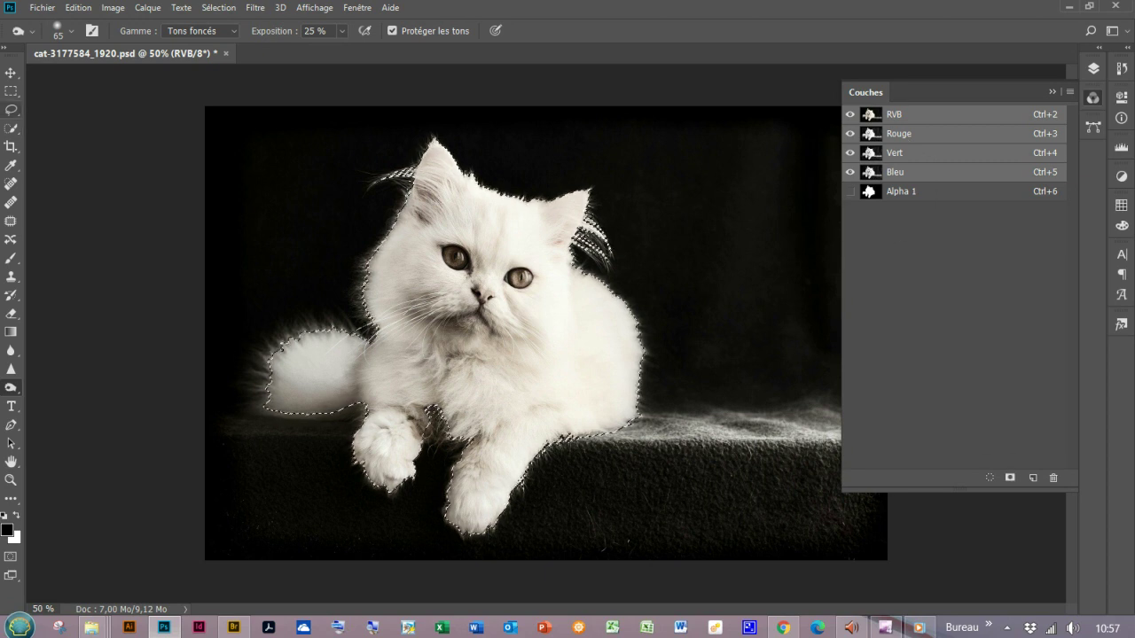
{"action": "left_click", "coordinate": [11, 110]}
{"action": "right_click", "coordinate": [10, 110]}
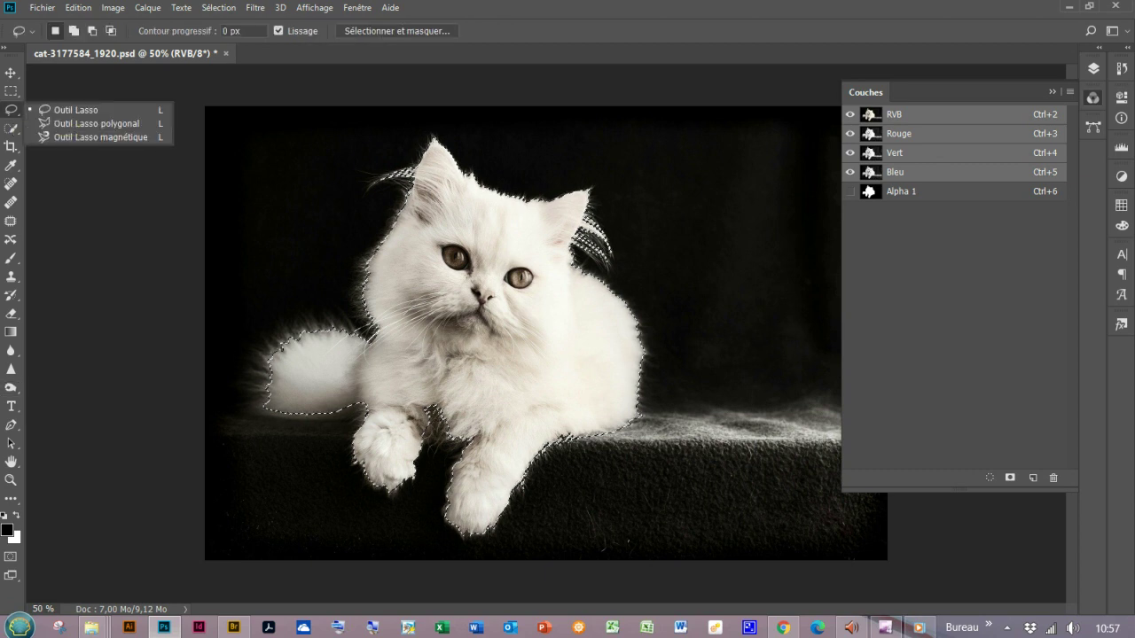
{"action": "left_click", "coordinate": [396, 31]}
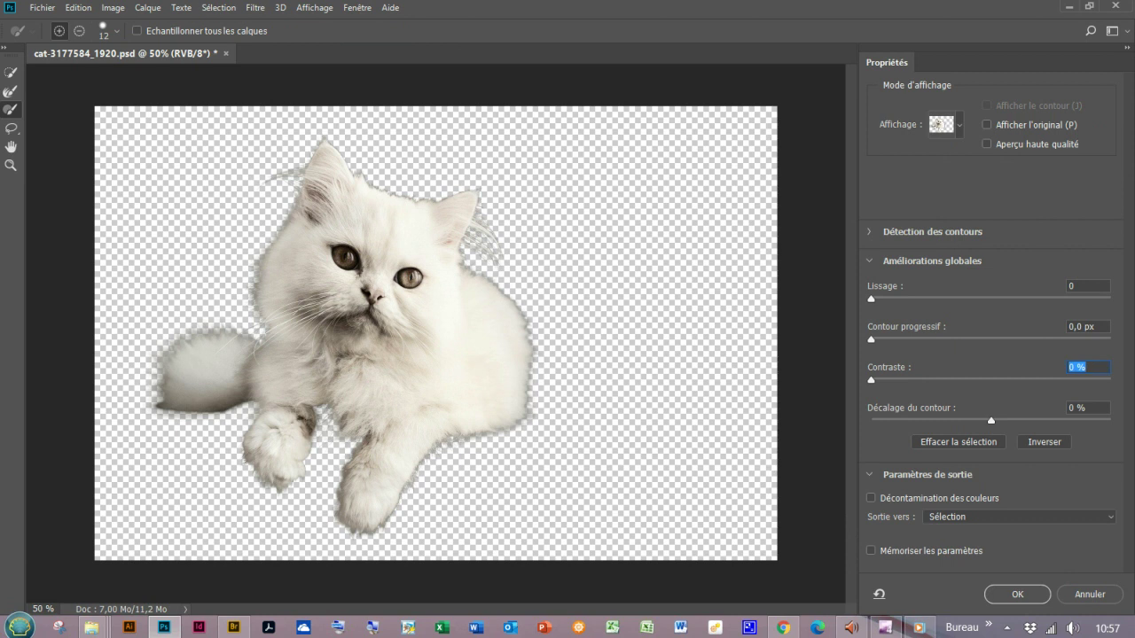
Preview the selection in Noir et blanc mode and enlarge the refine brush to 76 px
{"action": "left_click", "coordinate": [945, 125]}
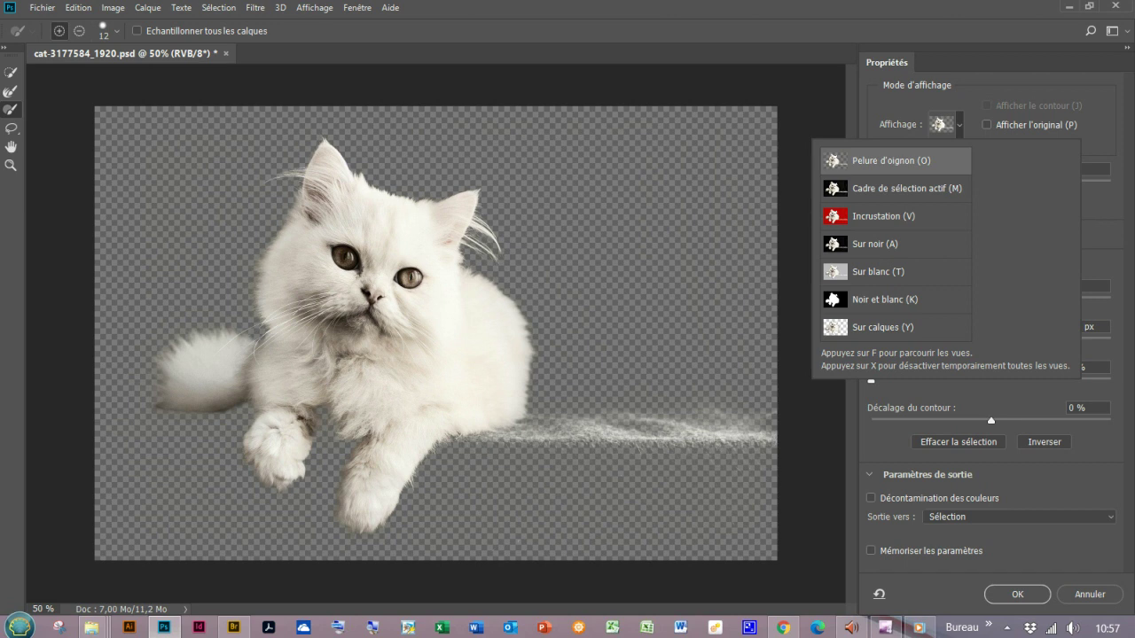
{"action": "key", "text": "k"}
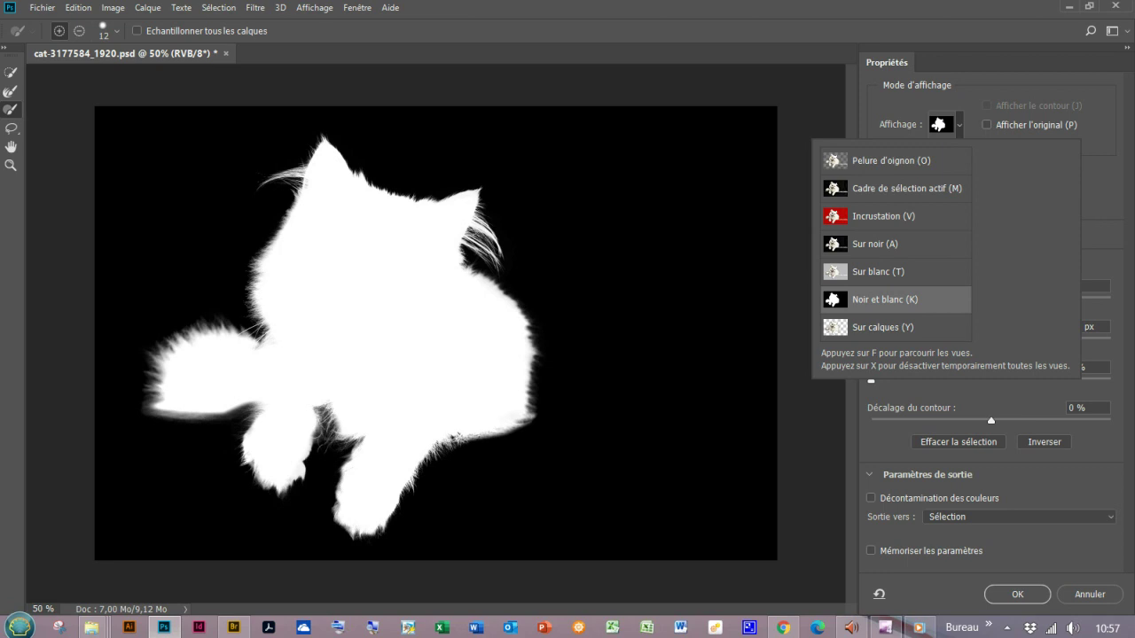
{"action": "key", "text": "Escape"}
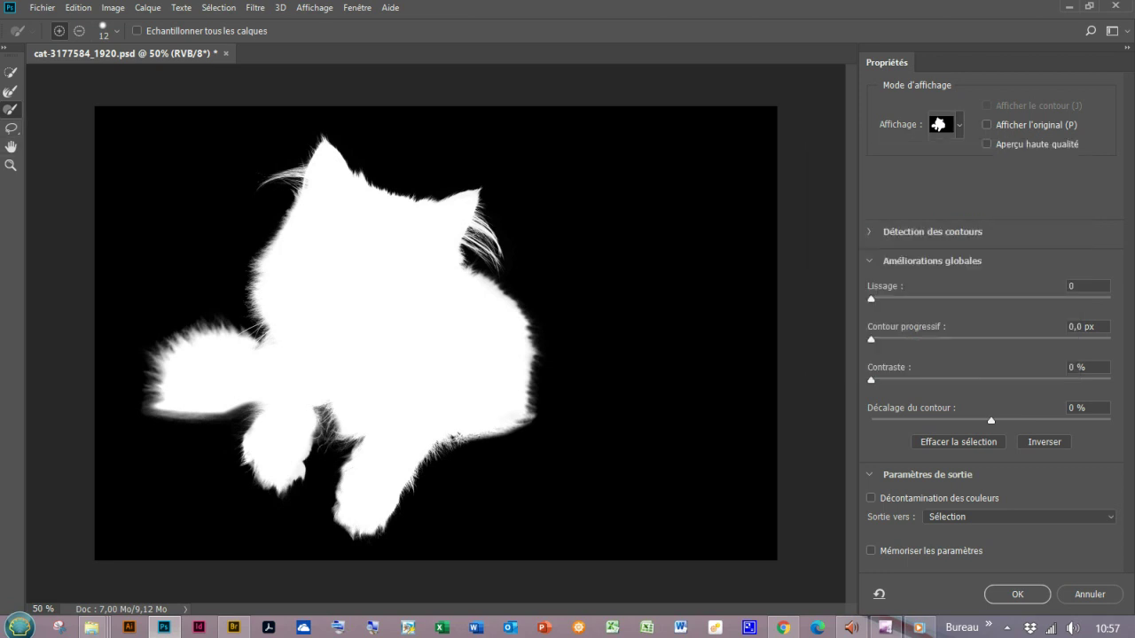
{"action": "right_click", "coordinate": [644, 481], "text": "alt"}
Use the red overlay preview, refine the right edge with a 104 px brush, then subtract
{"action": "left_click", "coordinate": [959, 124]}
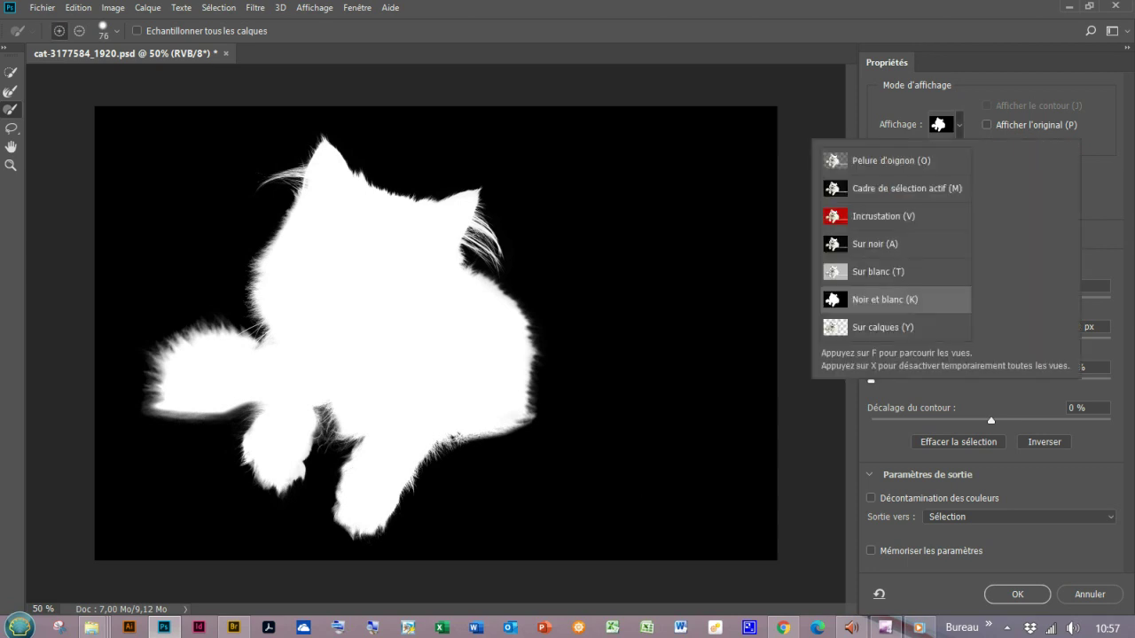
{"action": "key", "text": "v"}
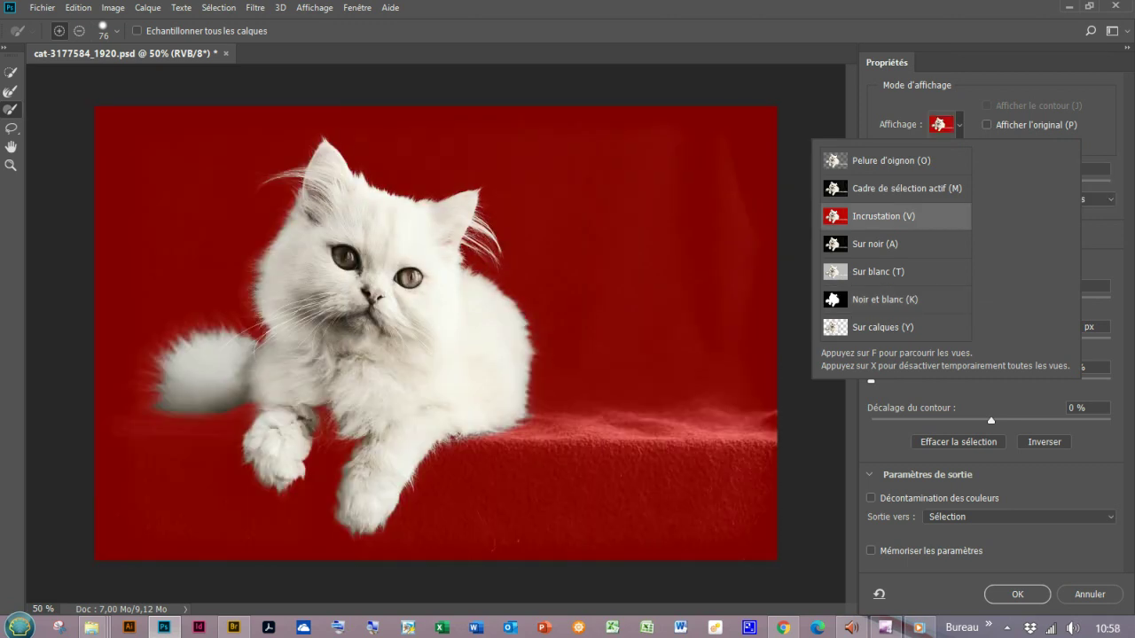
{"action": "right_click", "coordinate": [748, 408], "text": "alt"}
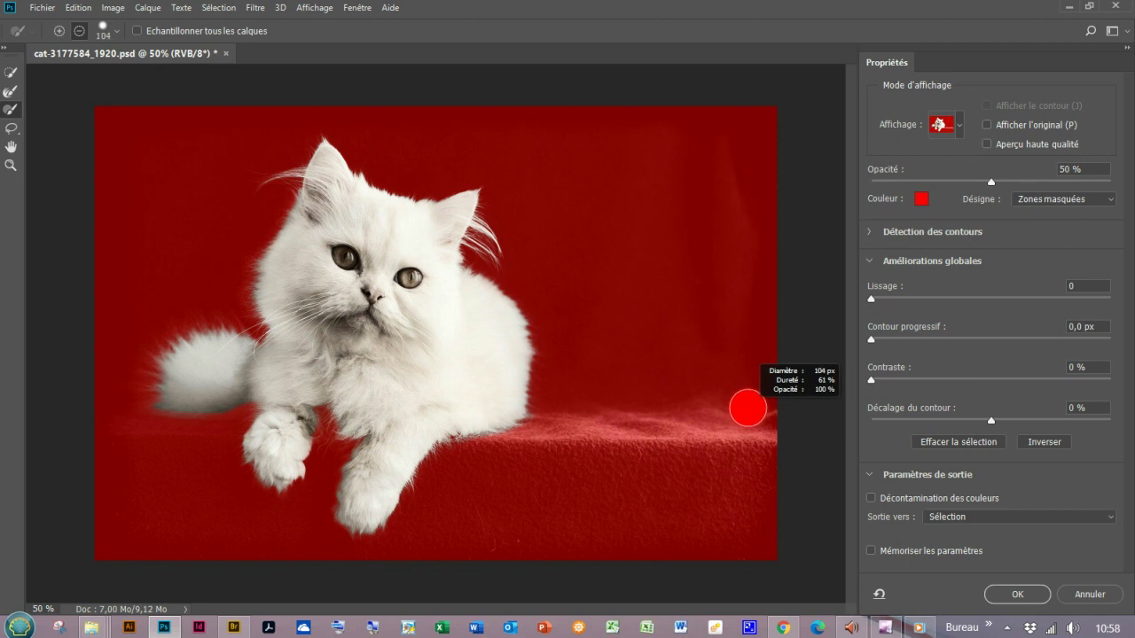
{"action": "left_click_drag", "start_coordinate": [764, 409], "coordinate": [722, 436]}
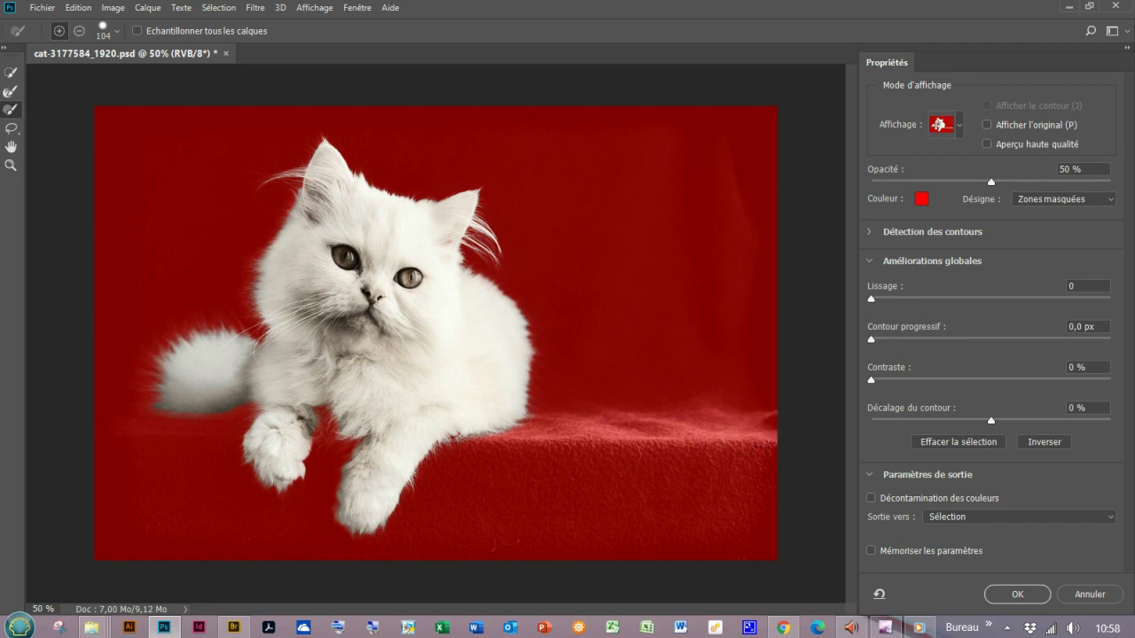
{"action": "key", "text": "alt"}
Cycle through black-and-white, white, black, overlay and outline previews, ending on Sur calques
{"action": "left_click", "coordinate": [942, 125]}
{"action": "key", "text": "Down"}
{"action": "key", "text": "Down"}
{"action": "key", "text": "Down"}
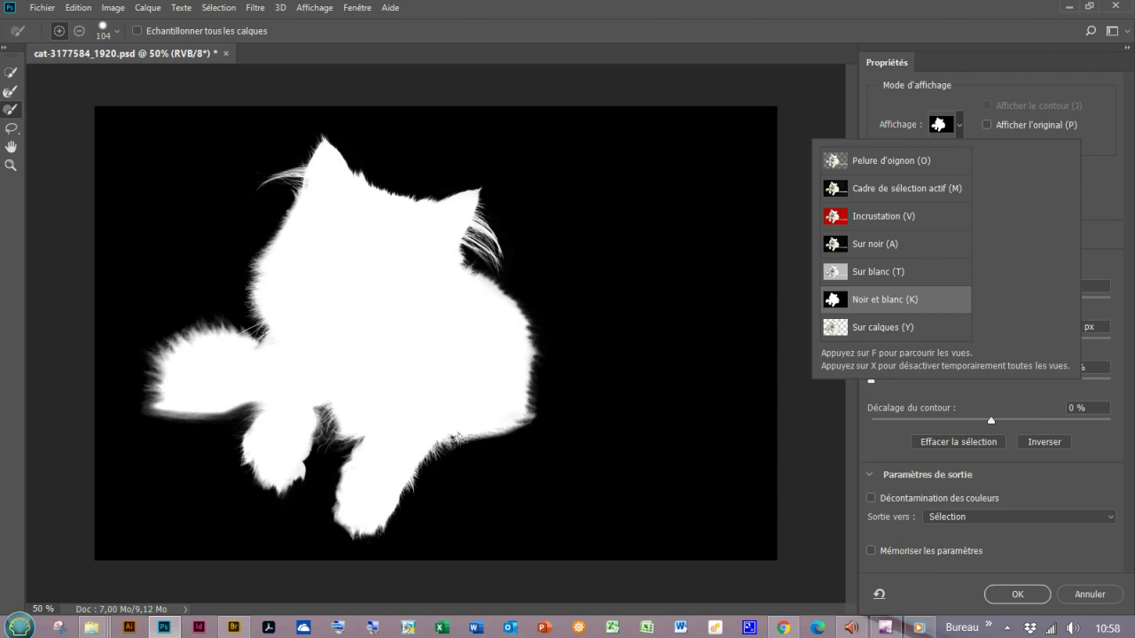
{"action": "key", "text": "Up"}
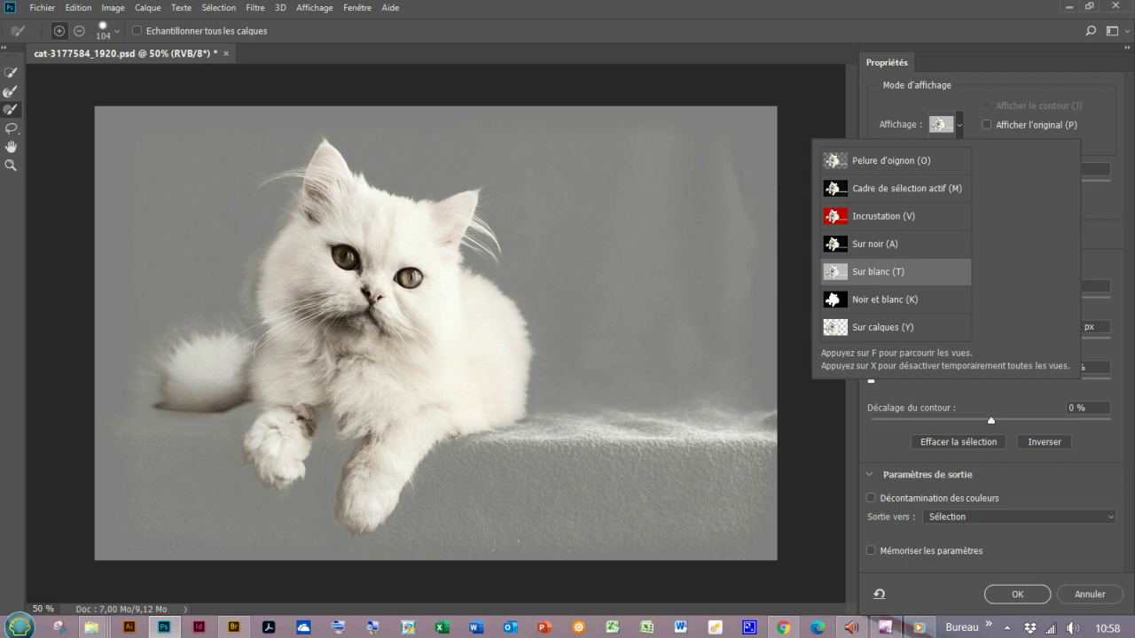
{"action": "key", "text": "Up"}
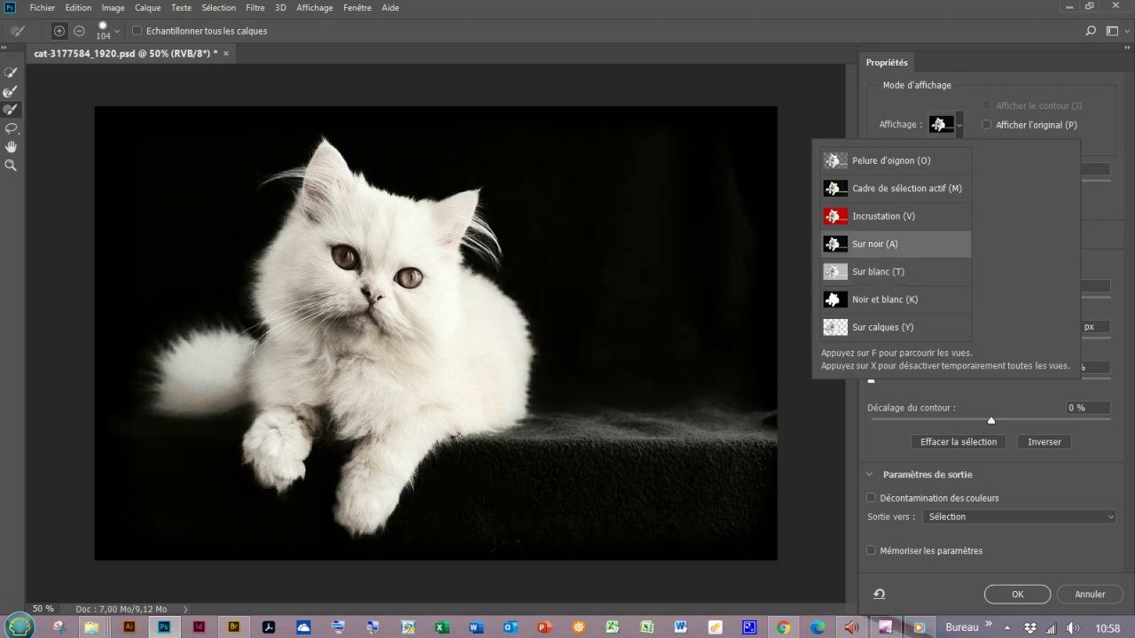
{"action": "key", "text": "Up"}
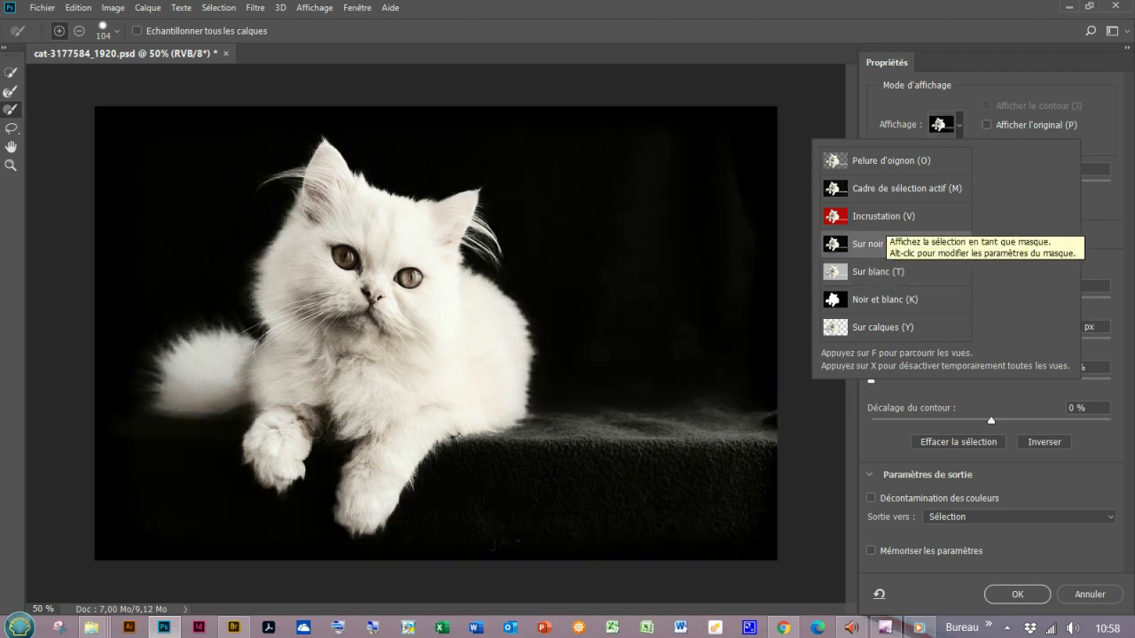
{"action": "key", "text": "Up"}
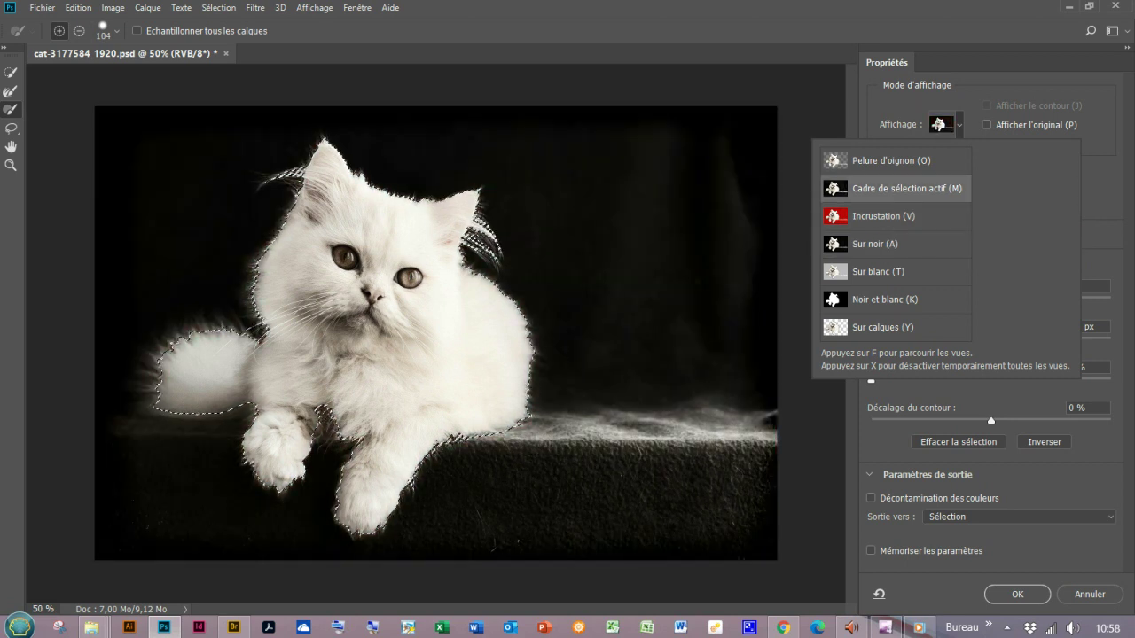
{"action": "key", "text": "y"}
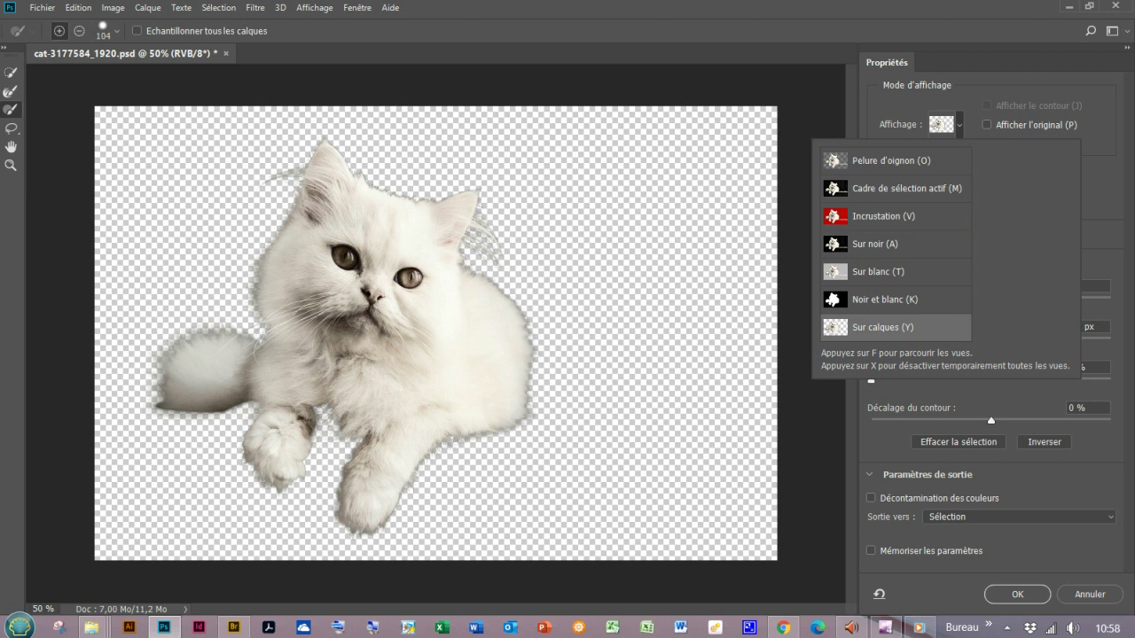
{"action": "key", "text": "Return"}
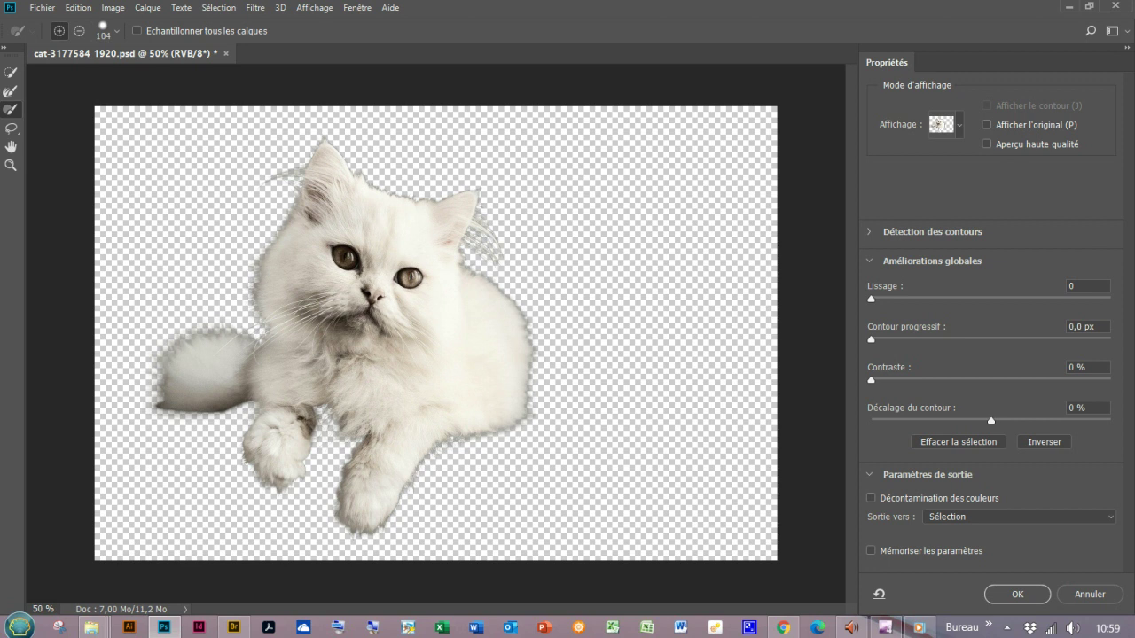
Enable Décontamination des couleurs and output to Nouveau calque avec masque de fusion
{"action": "left_click", "coordinate": [871, 497]}
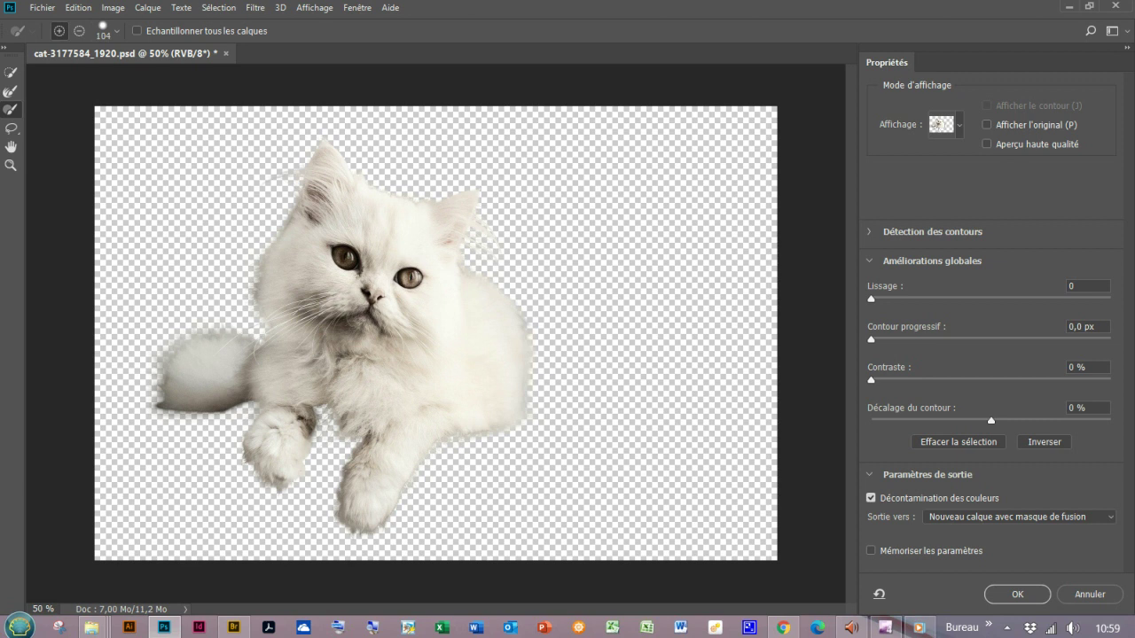
{"action": "left_click", "coordinate": [1017, 594]}
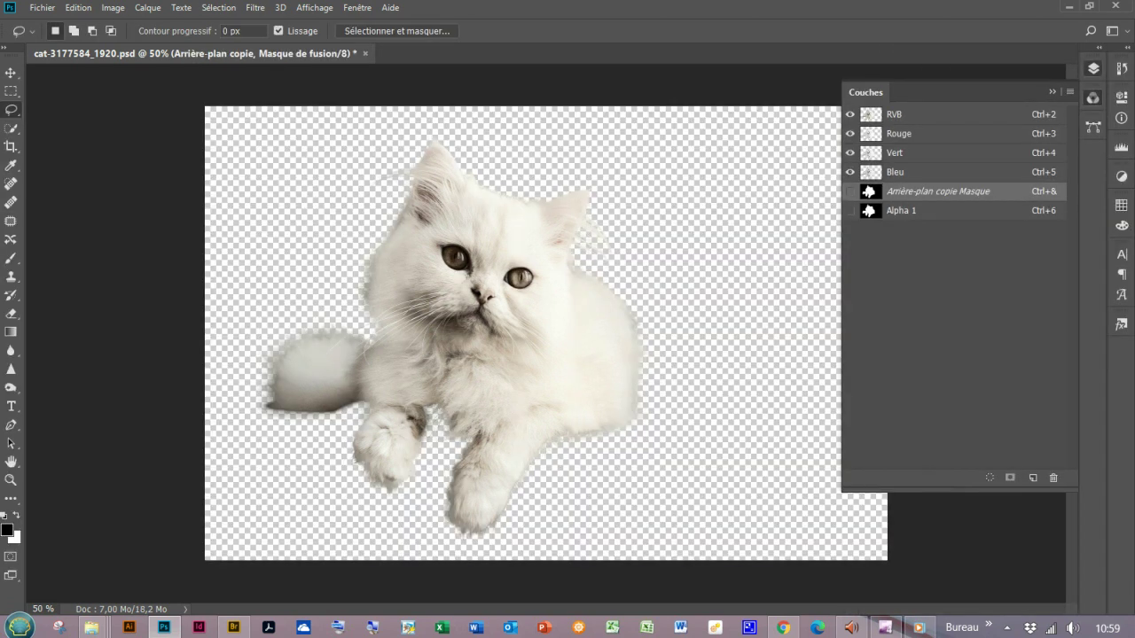
Inspect the Arrière-plan copie mask alone and as rubylith, then target Arrière-plan
{"action": "left_click", "coordinate": [1093, 68]}
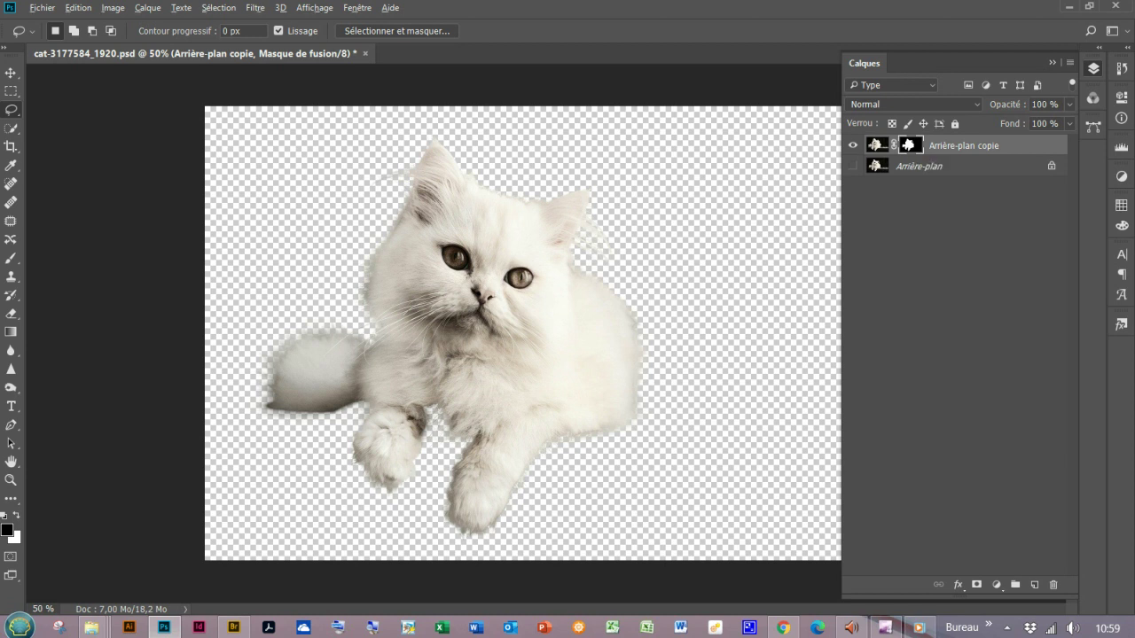
{"action": "left_click", "coordinate": [911, 145], "text": "alt"}
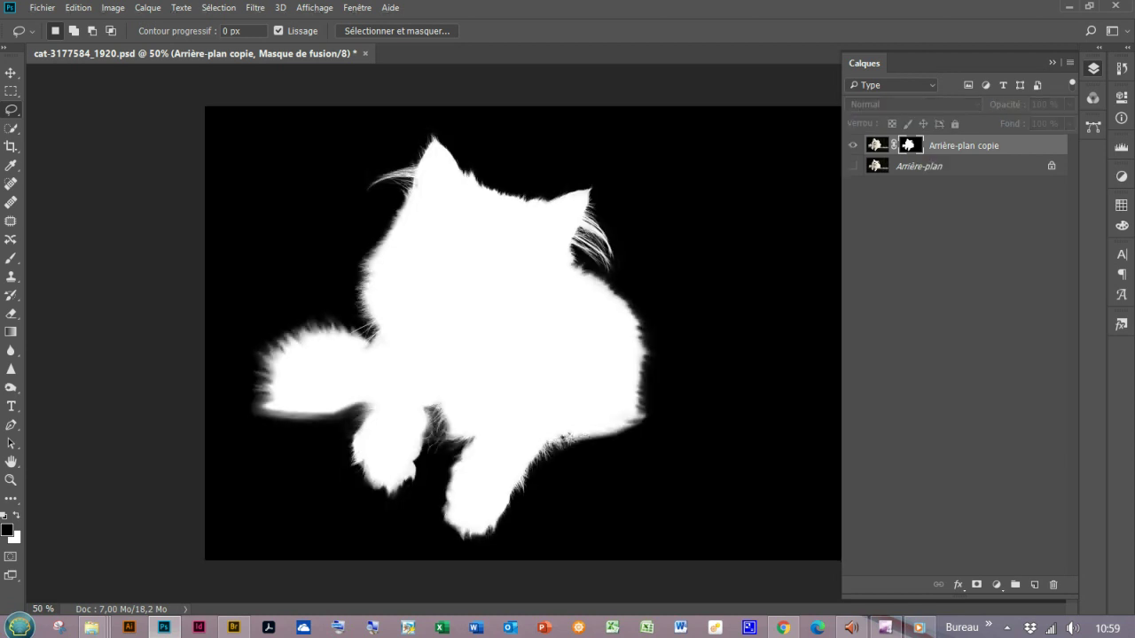
{"action": "left_click", "coordinate": [911, 146], "text": "alt"}
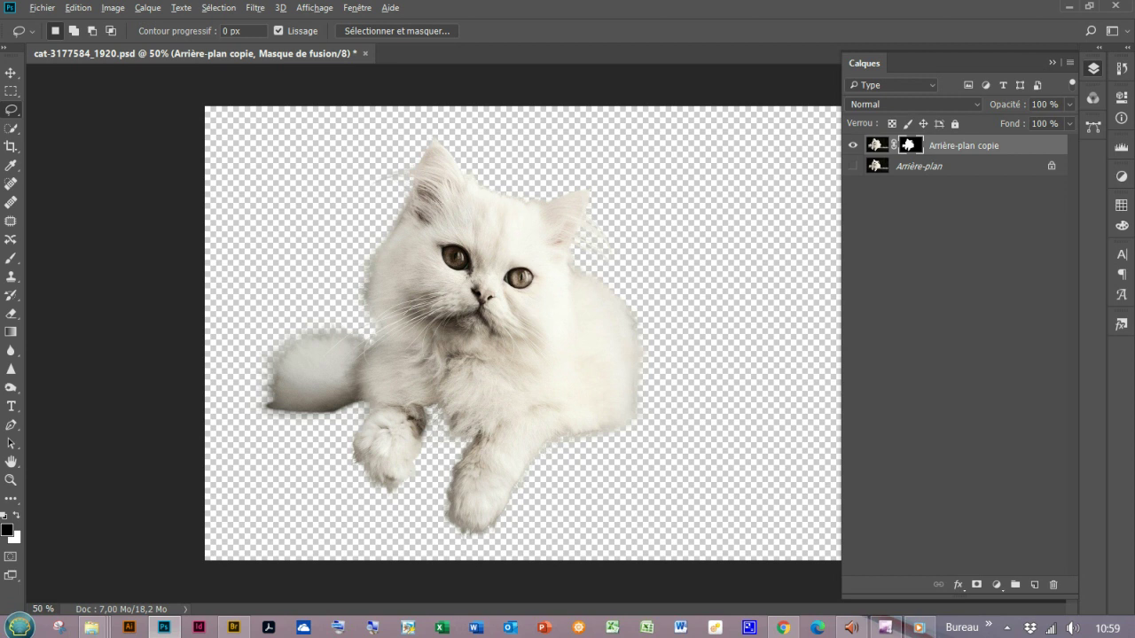
{"action": "key", "text": "backslash"}
{"action": "key", "text": "backslash"}
{"action": "key", "text": "backslash"}
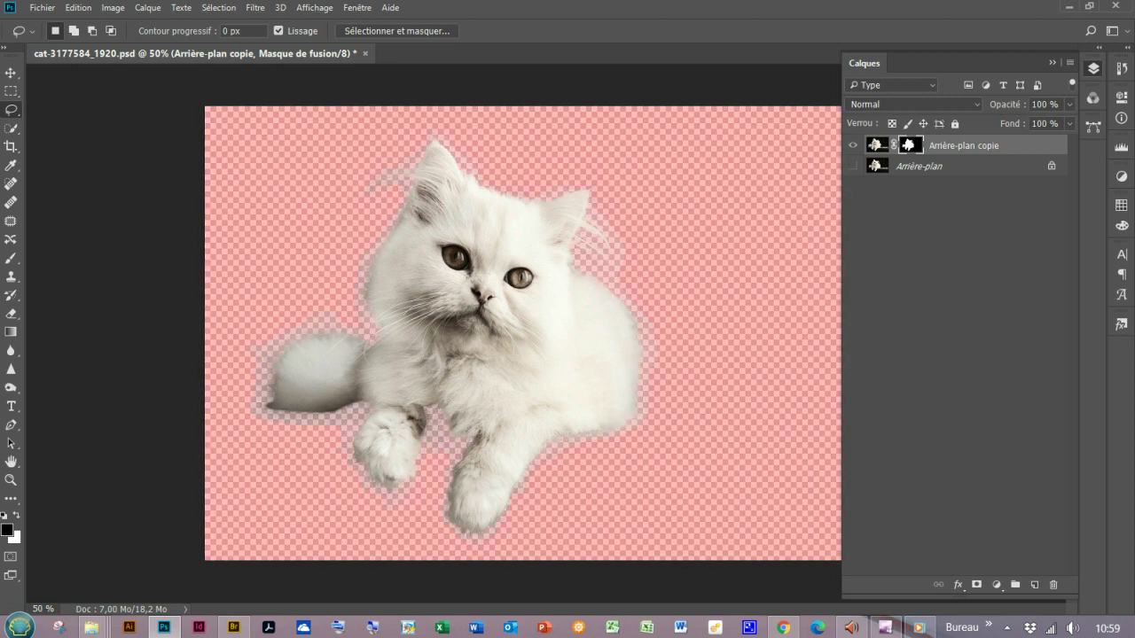
{"action": "key", "text": "backslash"}
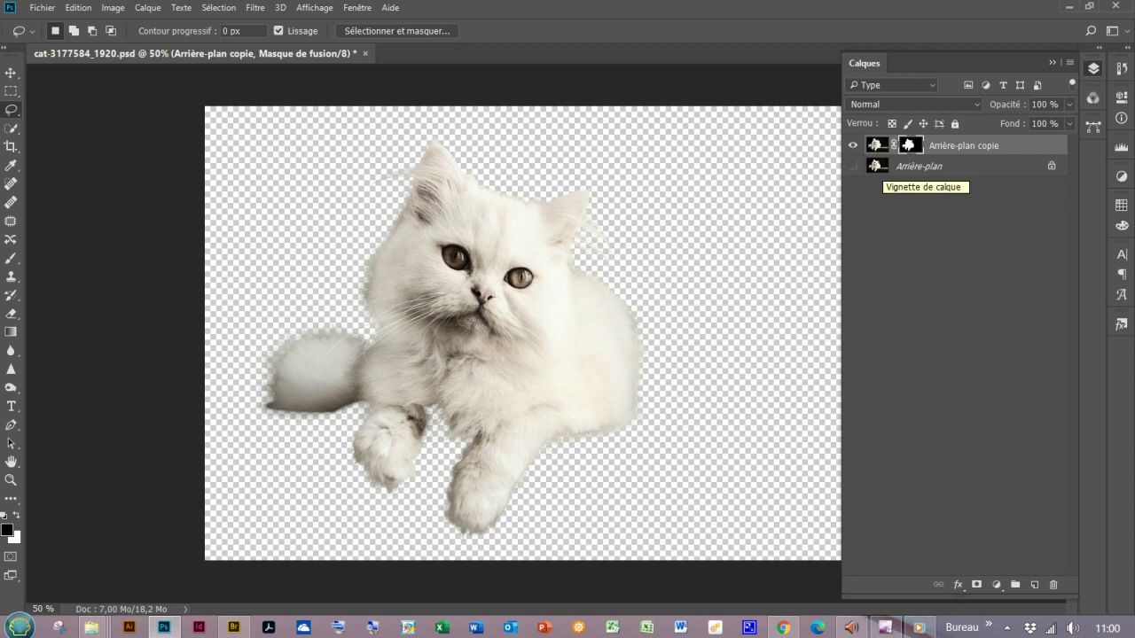
{"action": "left_click", "coordinate": [876, 166]}
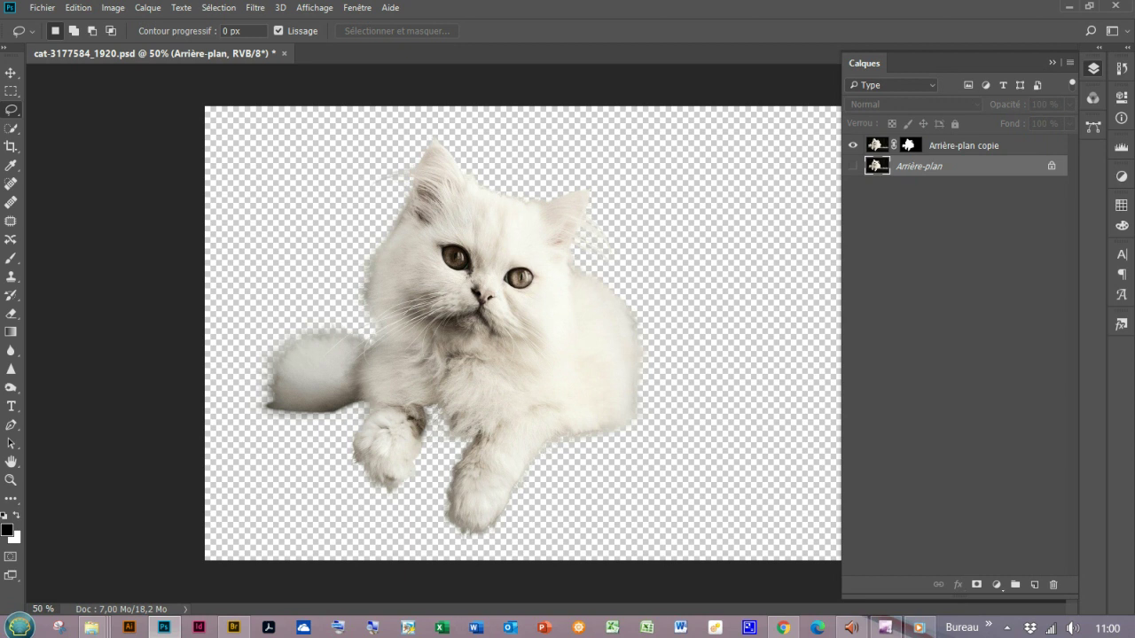
Add a Motif 1 pattern fill layer at 100% scale beneath the cat
{"action": "left_click", "coordinate": [995, 586]}
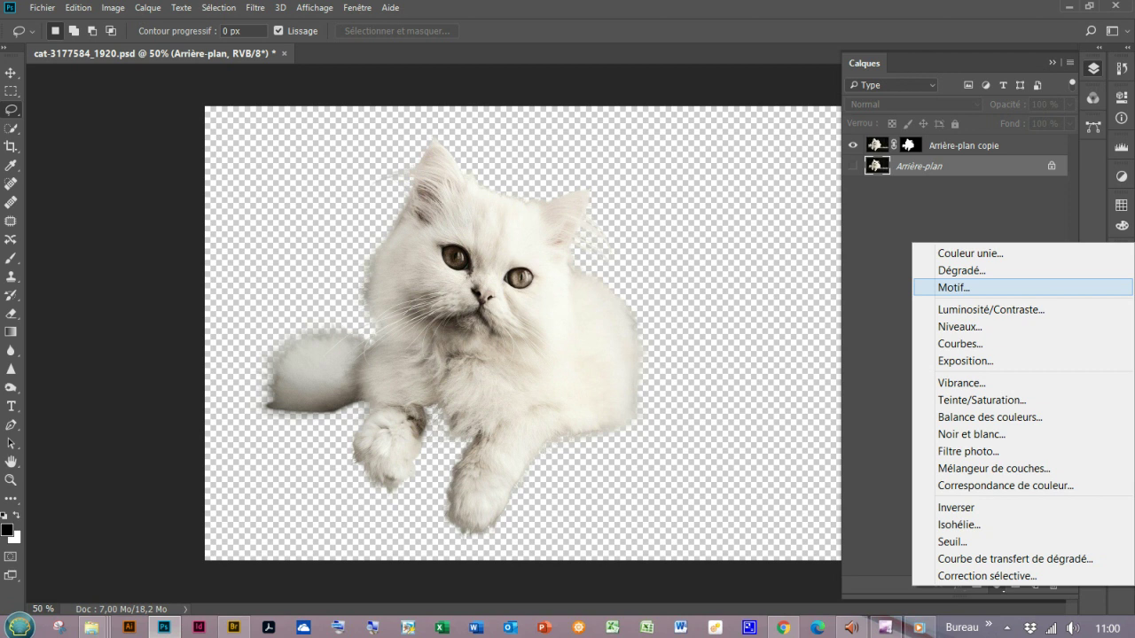
{"action": "left_click", "coordinate": [954, 287]}
{"action": "left_click_drag", "start_coordinate": [825, 292], "coordinate": [975, 274]}
Preview the grey pebble, blue, pink and grey textured patterns, then settle back on sandy gold
{"action": "left_click", "coordinate": [842, 328]}
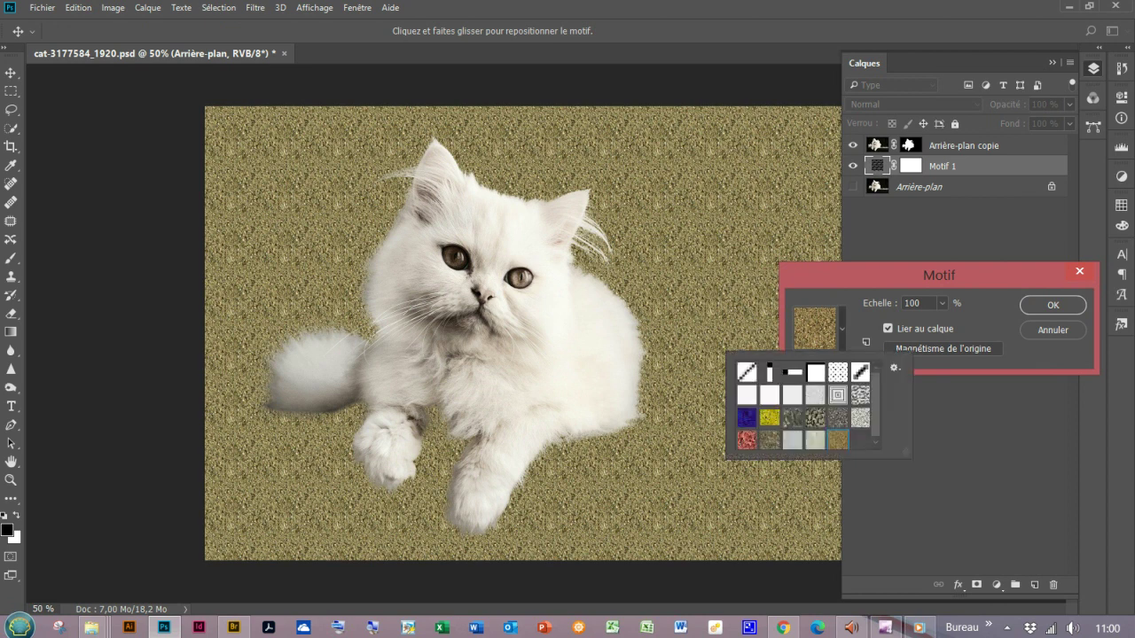
{"action": "left_click", "coordinate": [815, 418]}
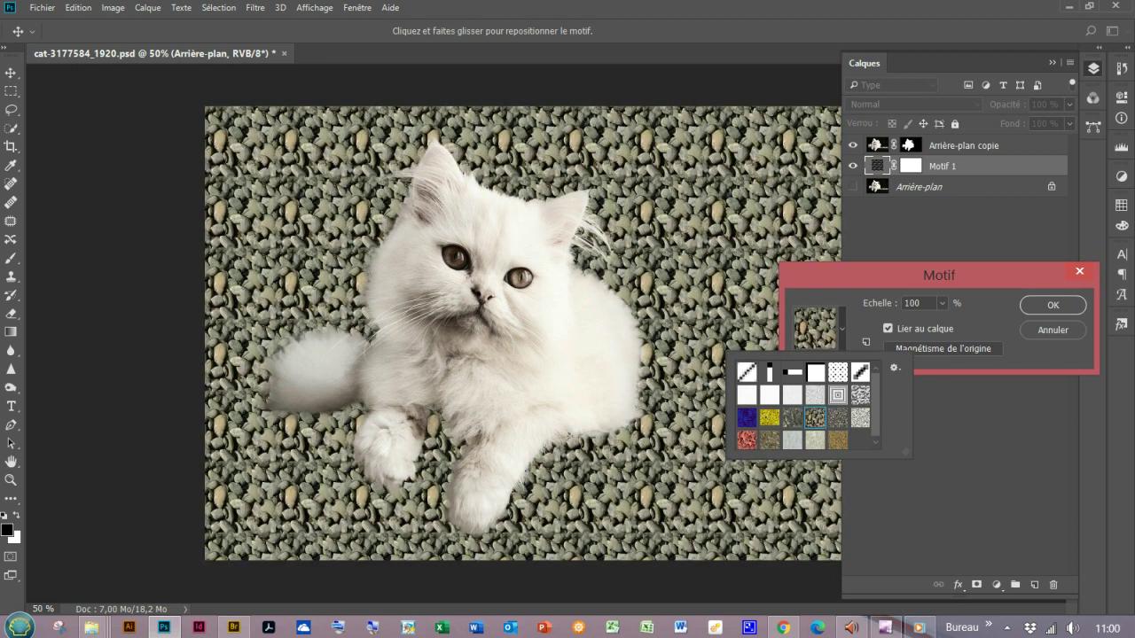
{"action": "left_click", "coordinate": [746, 418]}
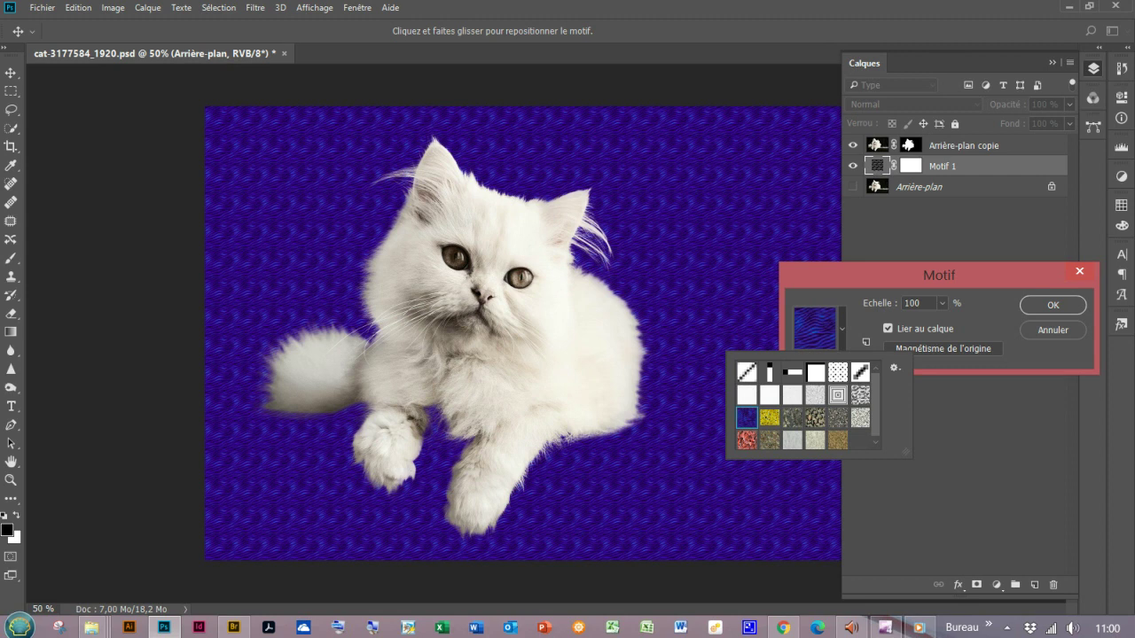
{"action": "left_click", "coordinate": [746, 440]}
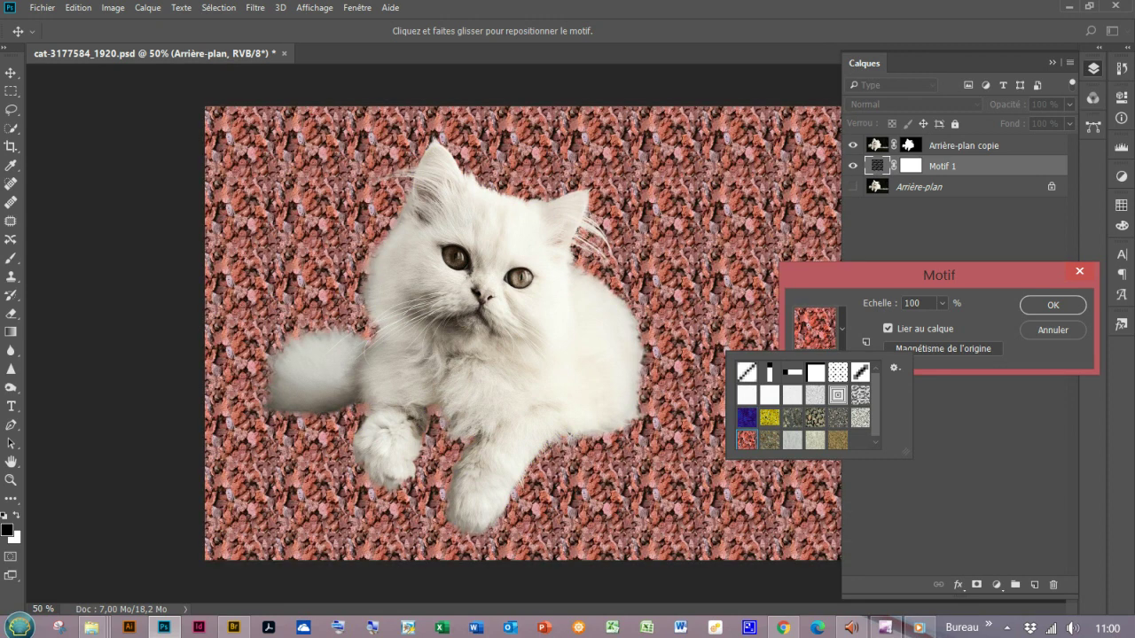
{"action": "left_click", "coordinate": [860, 394]}
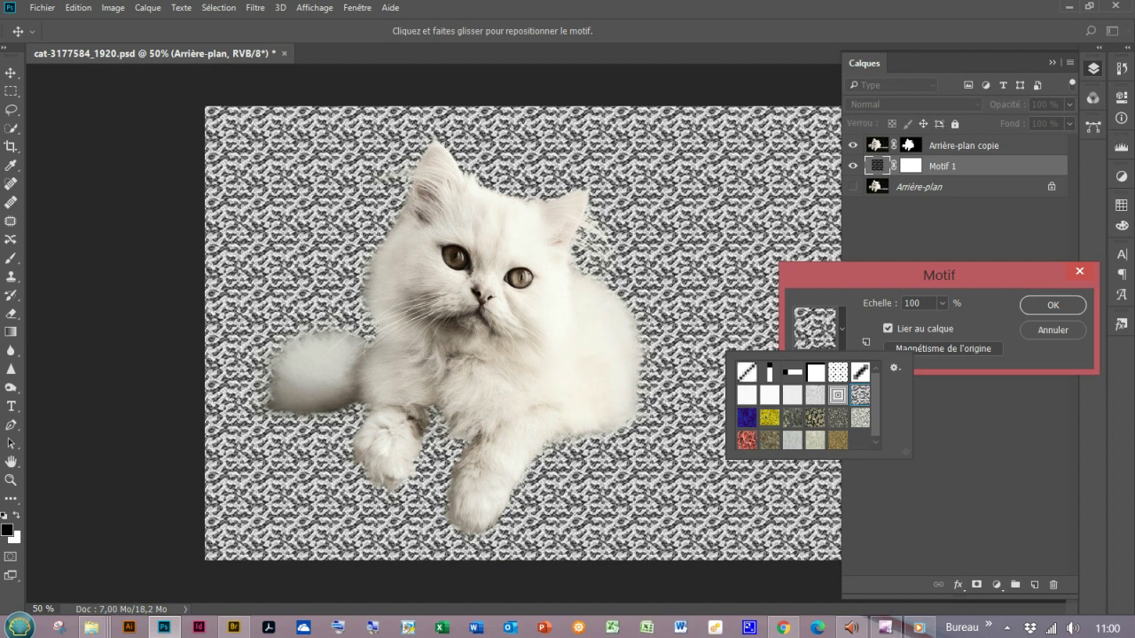
{"action": "left_click", "coordinate": [838, 439]}
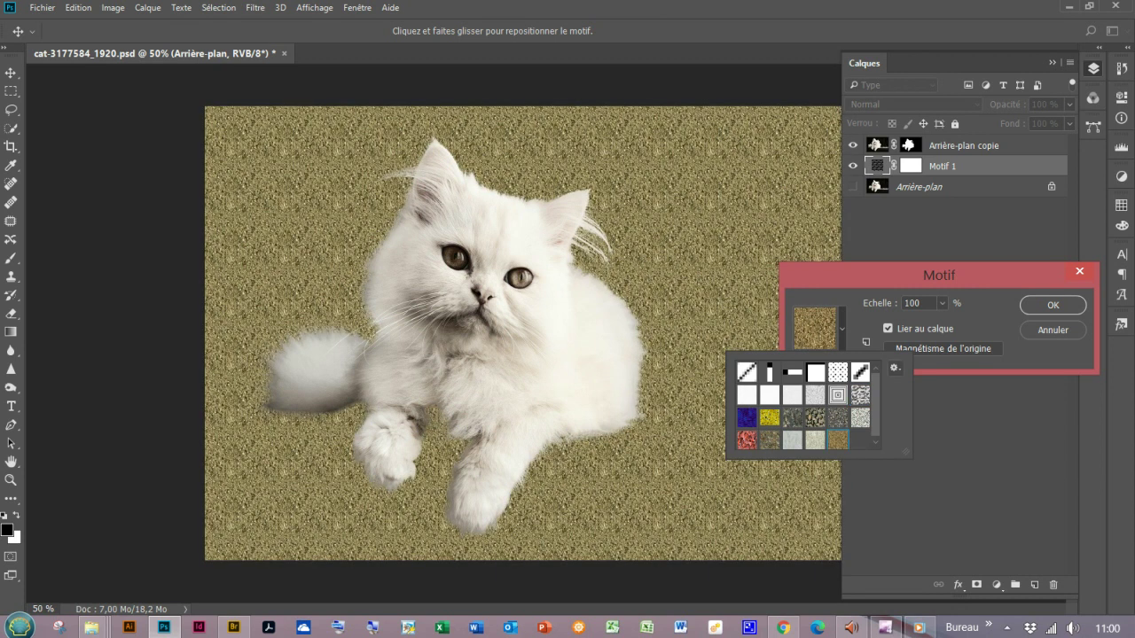
{"action": "left_click", "coordinate": [895, 367]}
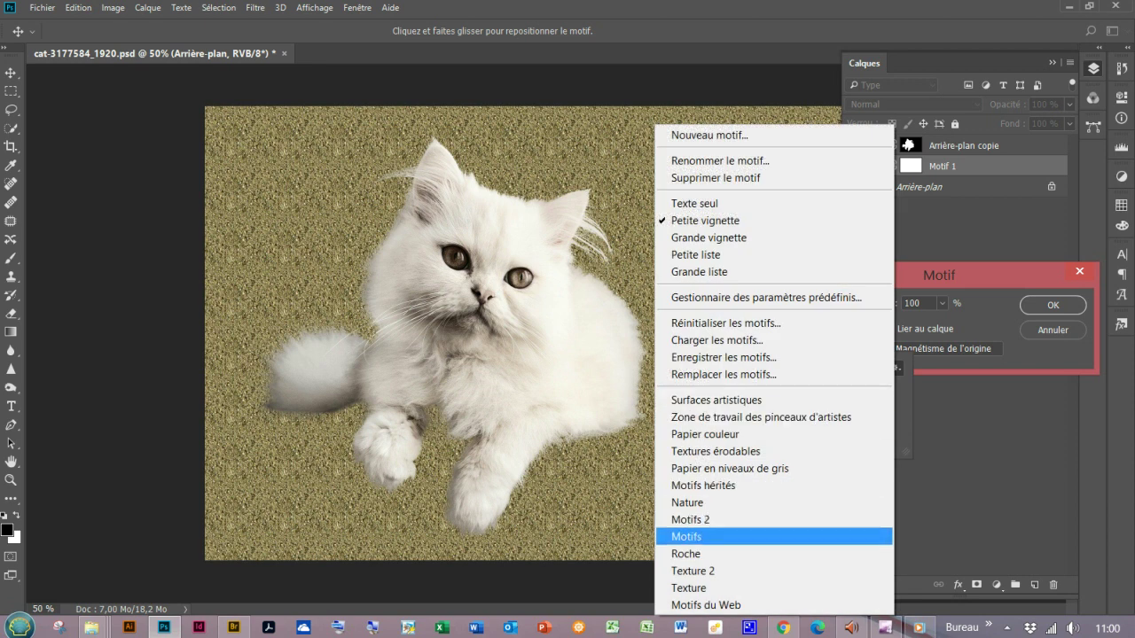
Replace the pattern list with the Roche library and keep the sandy Motif 1 fill at 100%
{"action": "left_click", "coordinate": [687, 553]}
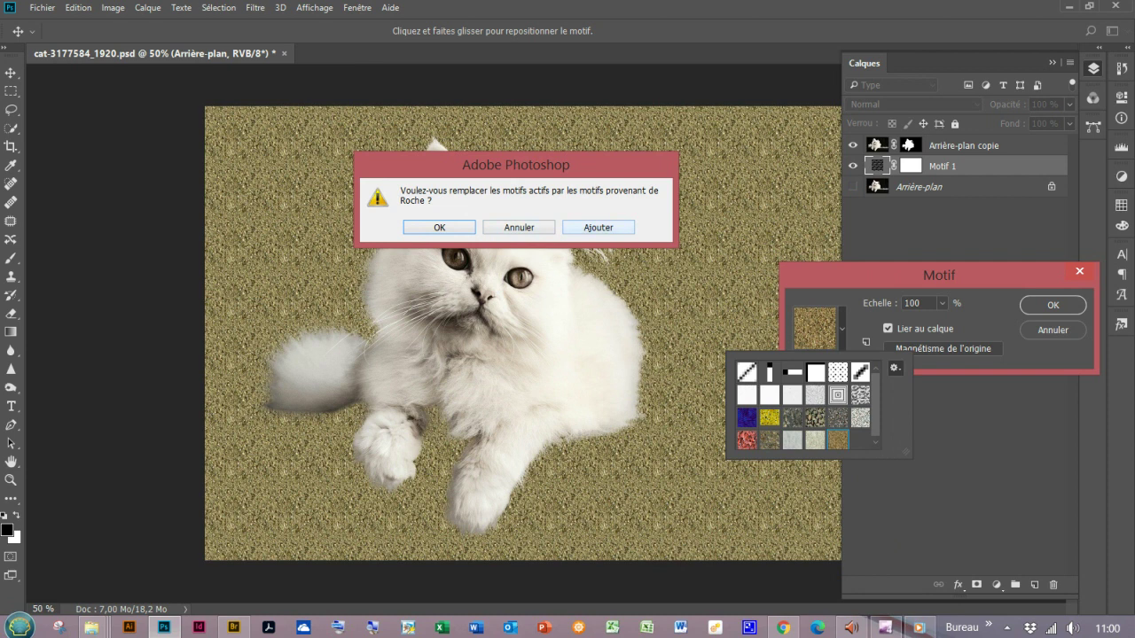
{"action": "key", "text": "Return"}
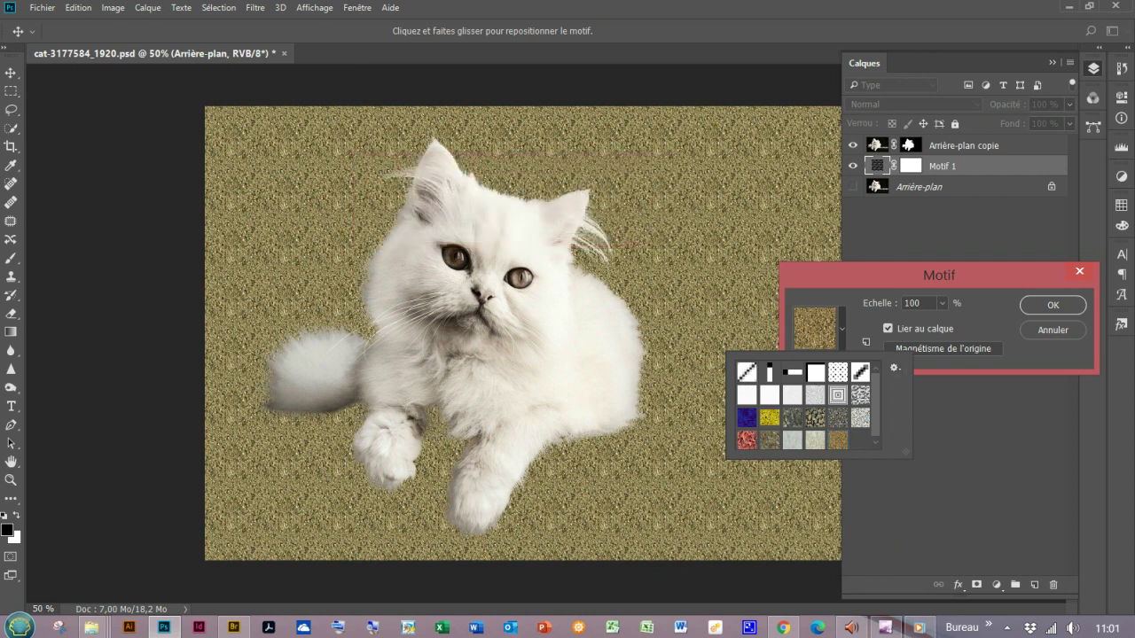
{"action": "key", "text": "Escape"}
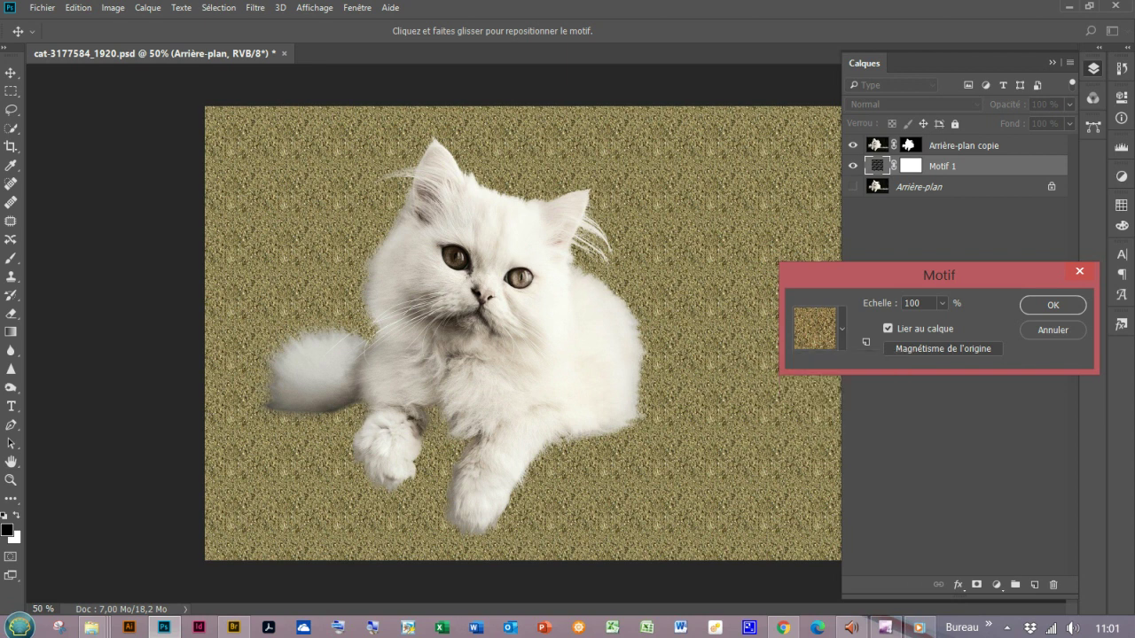
{"action": "key", "text": "Return"}
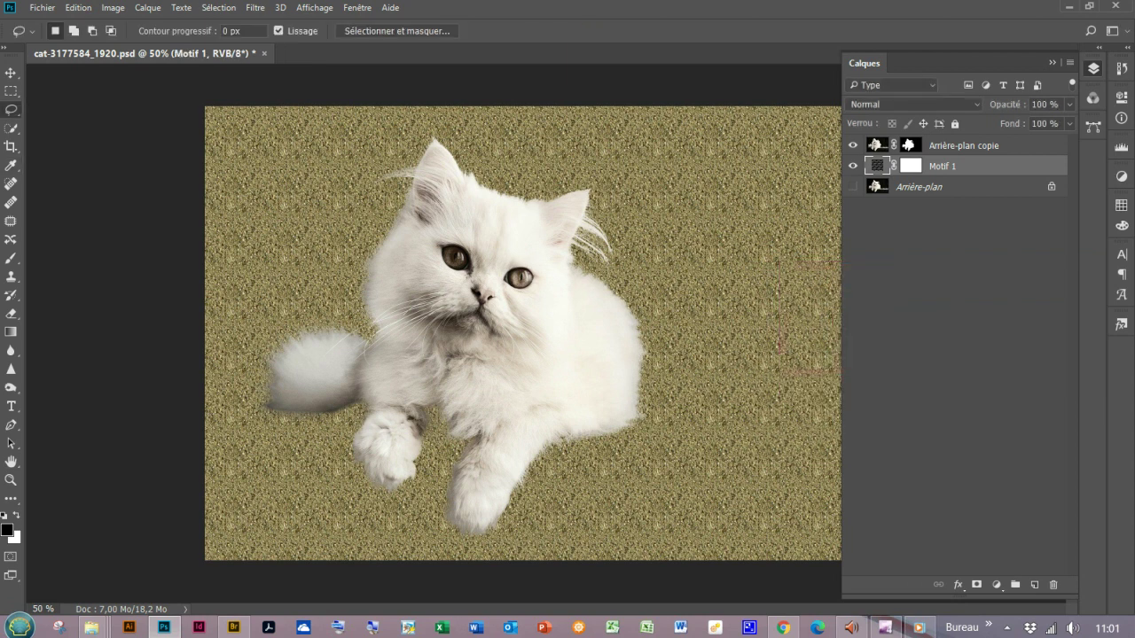